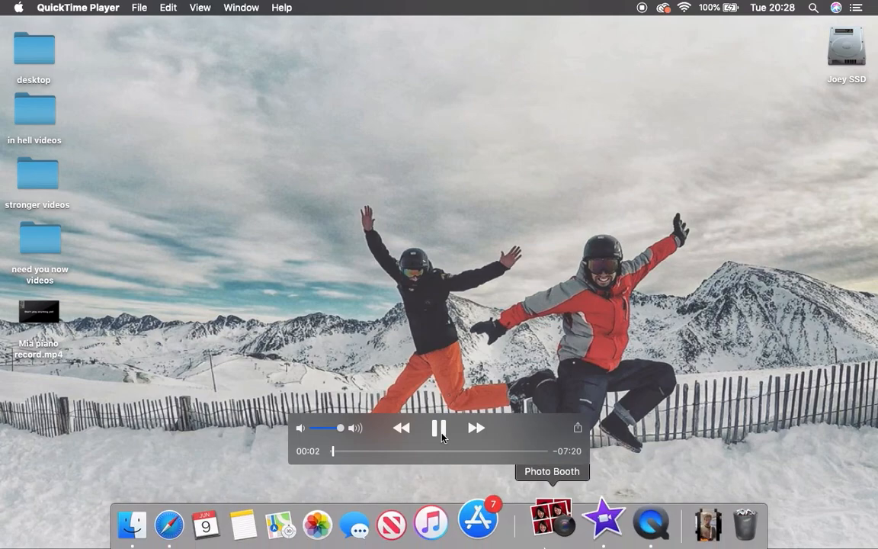
Open the click track video from Downloads, move its window to the middle of the screen and play it.
click(676, 519)
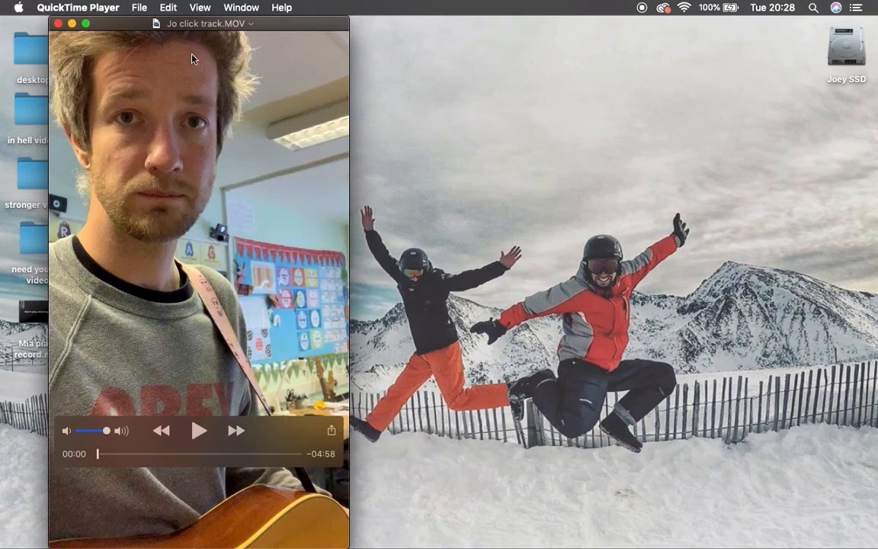
drag(192, 28, 416, 38)
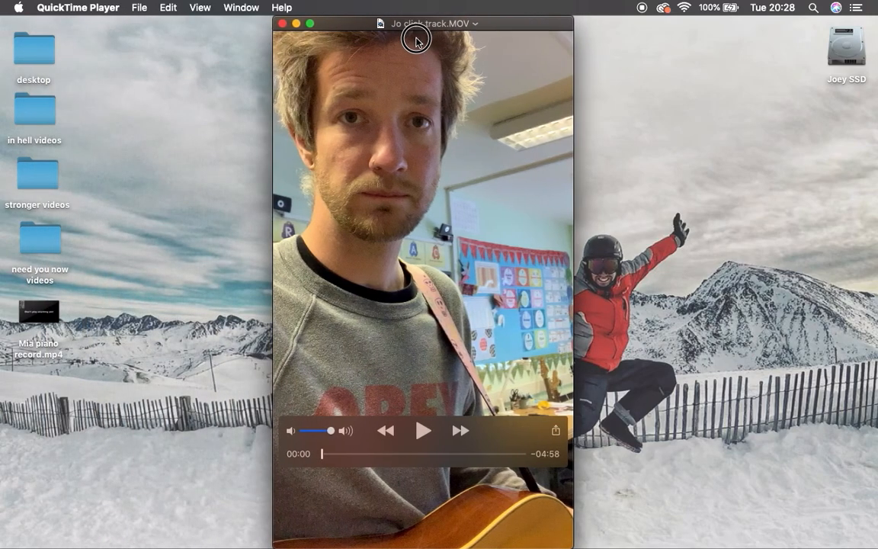
click(421, 429)
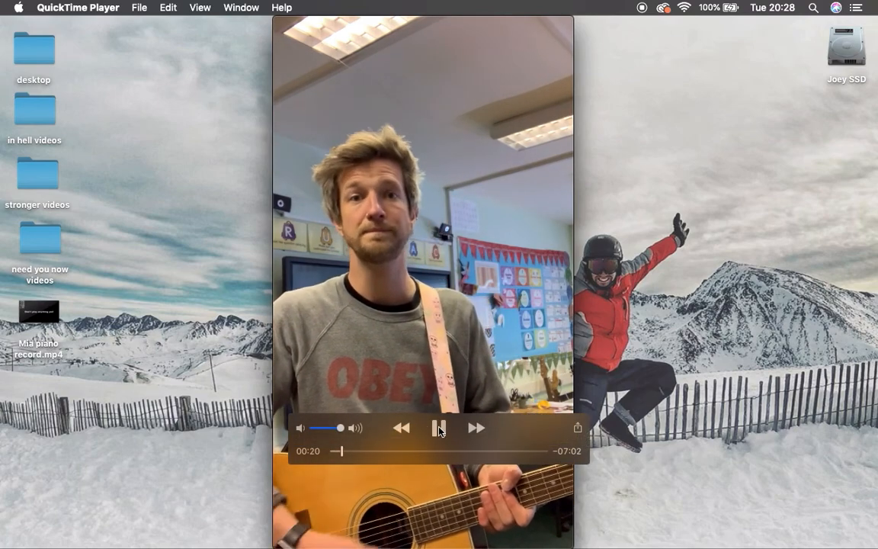
Skim forward through the click track recording, cancel the AirDrop sharing sheet and close the video.
click(439, 428)
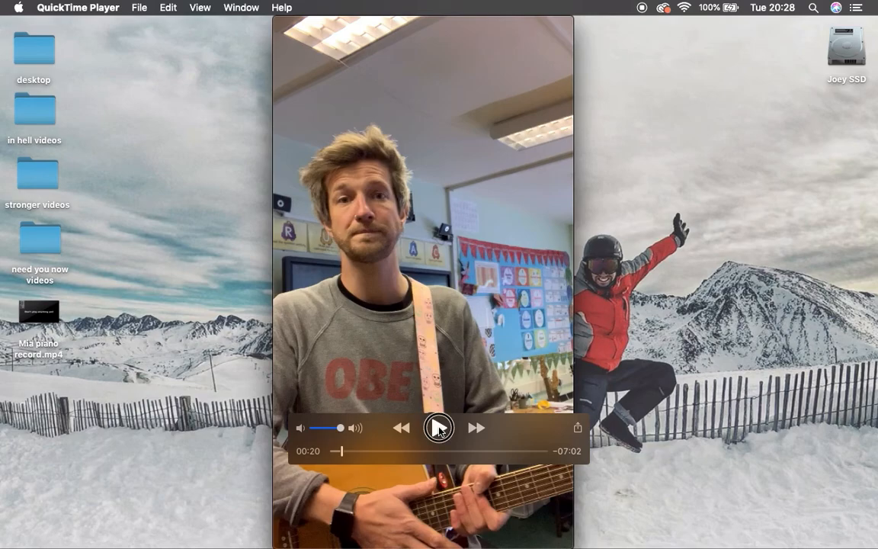
click(439, 429)
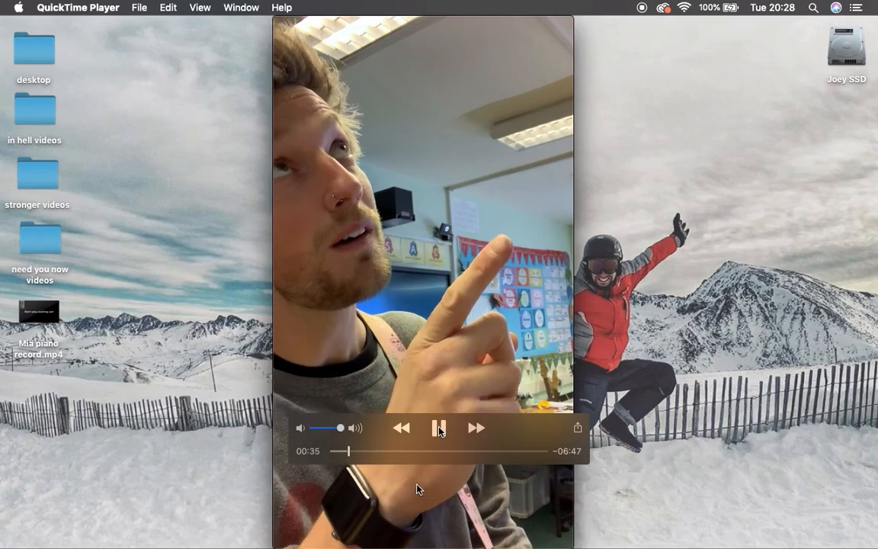
click(439, 431)
drag(350, 451, 356, 452)
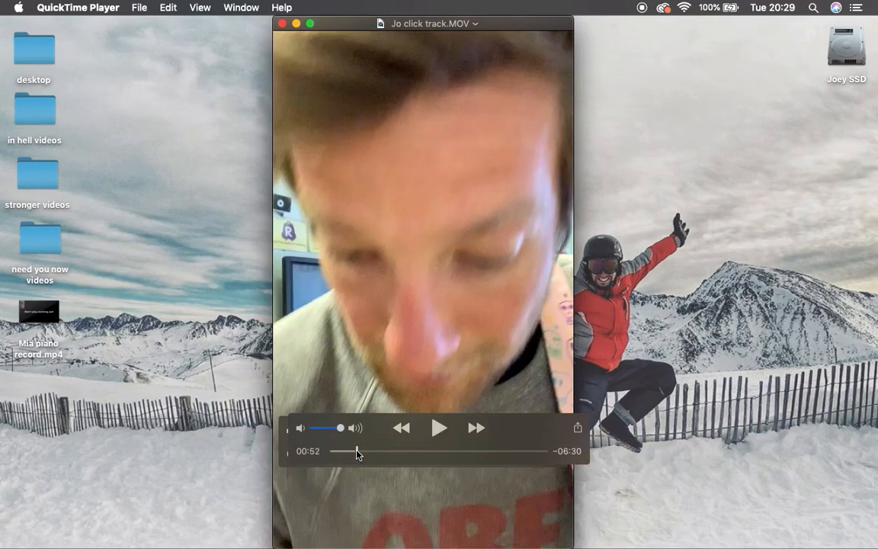
click(438, 430)
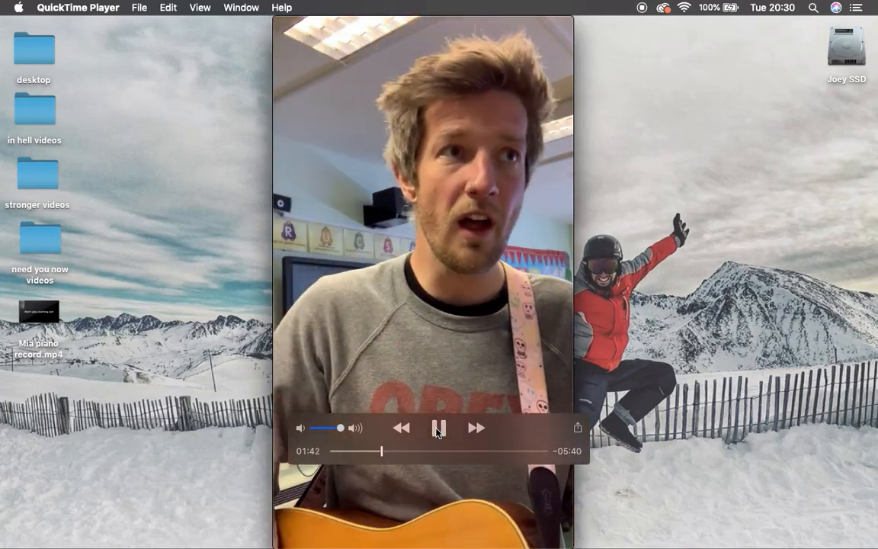
click(438, 428)
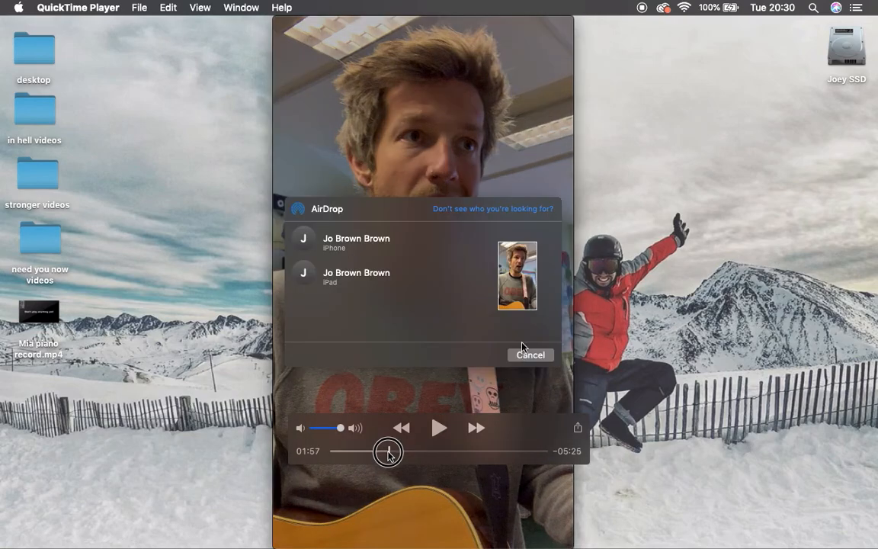
click(522, 355)
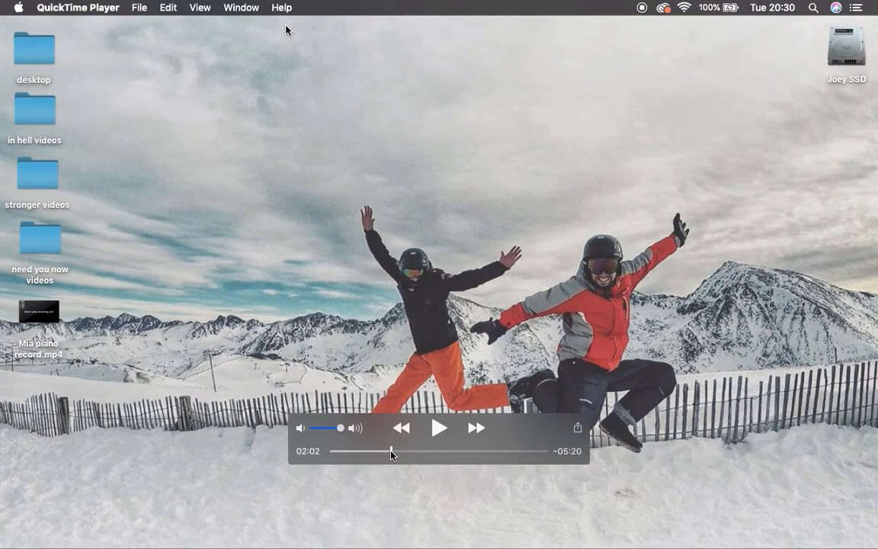
click(439, 428)
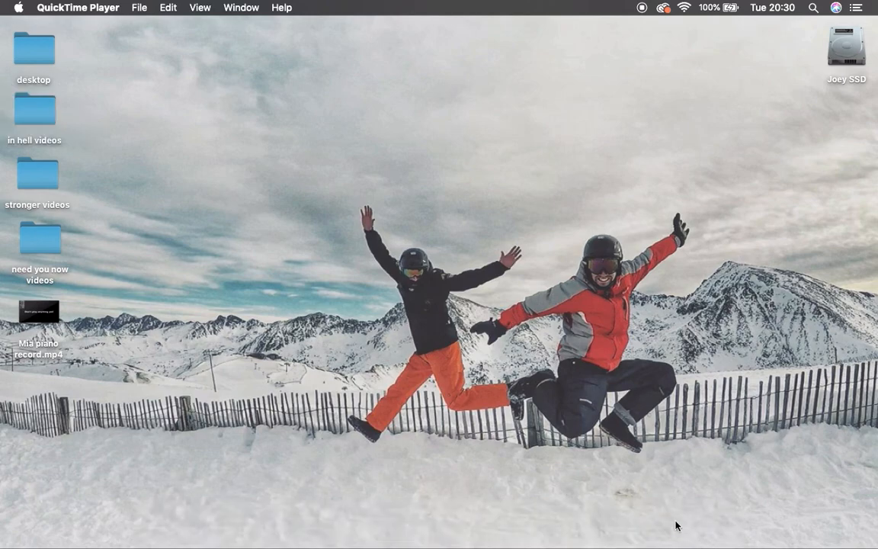
Move the click track video from Downloads into the desktop folder "in hell videos" and open that folder.
mouse_move(677, 544)
click(677, 524)
drag(687, 460, 35, 114)
double_click(29, 104)
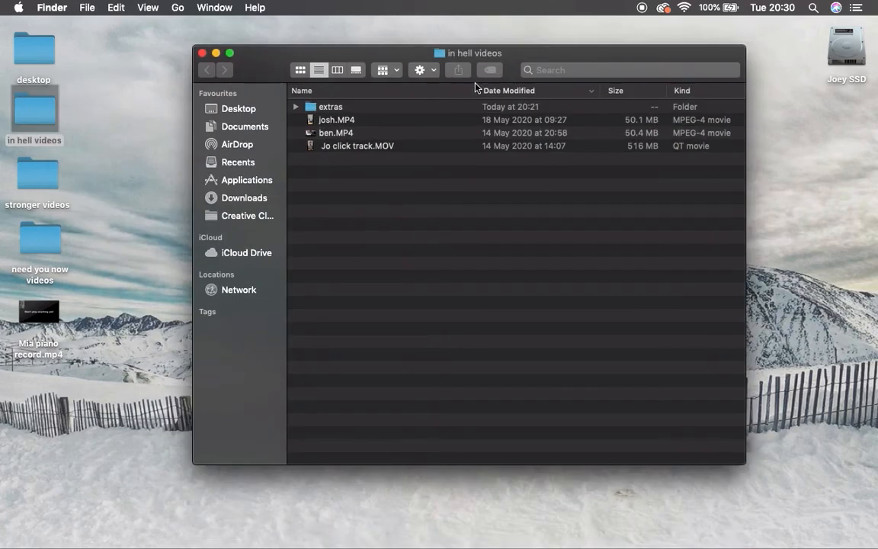
Move the folder window aside and transfer will.MOV from Downloads into the "in hell videos" folder.
drag(516, 63, 409, 60)
mouse_move(693, 533)
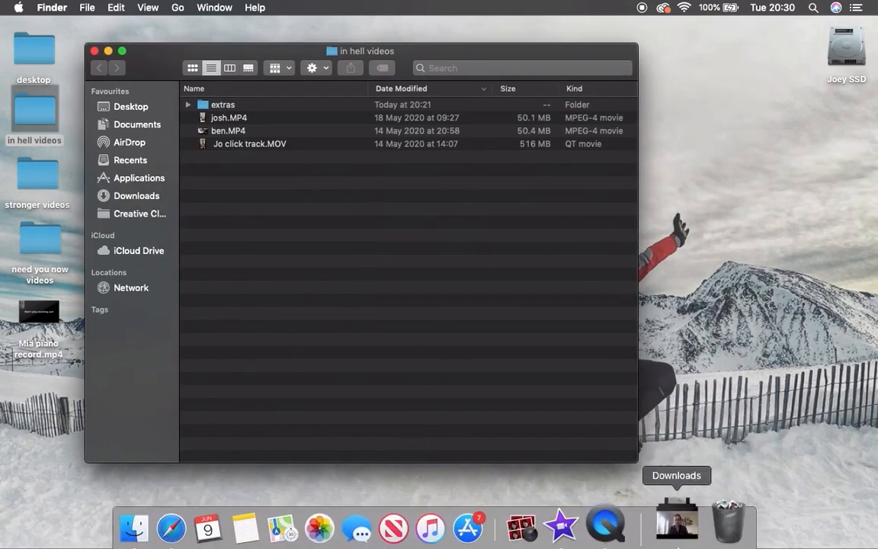
click(671, 522)
drag(693, 329, 356, 247)
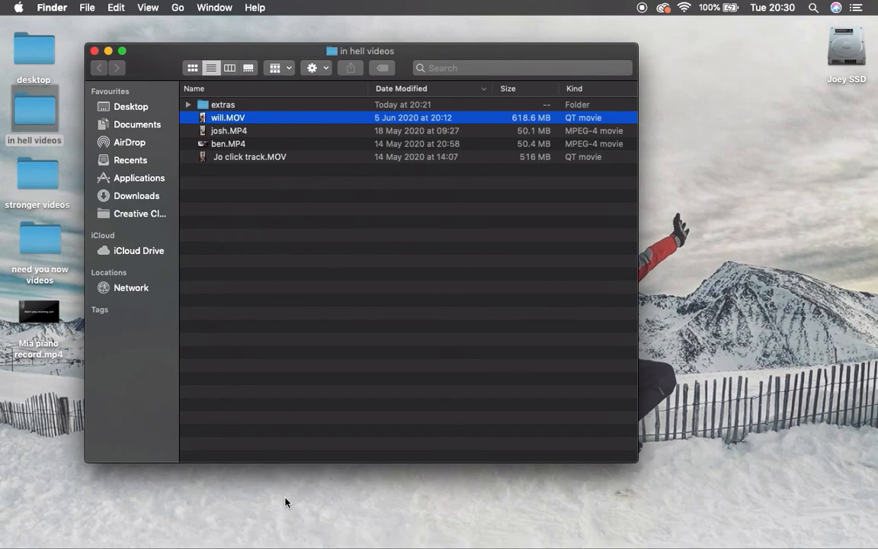
Switch to iMovie and create a new movie project.
click(579, 531)
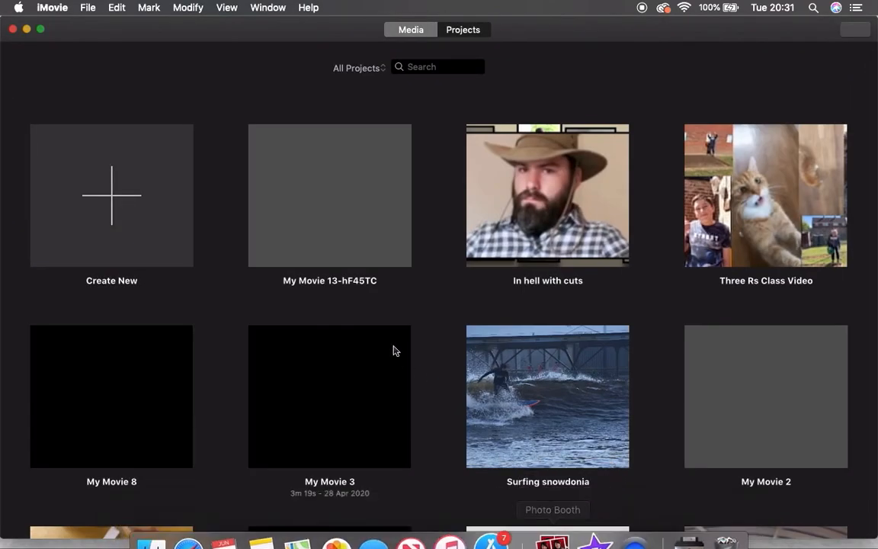
click(107, 181)
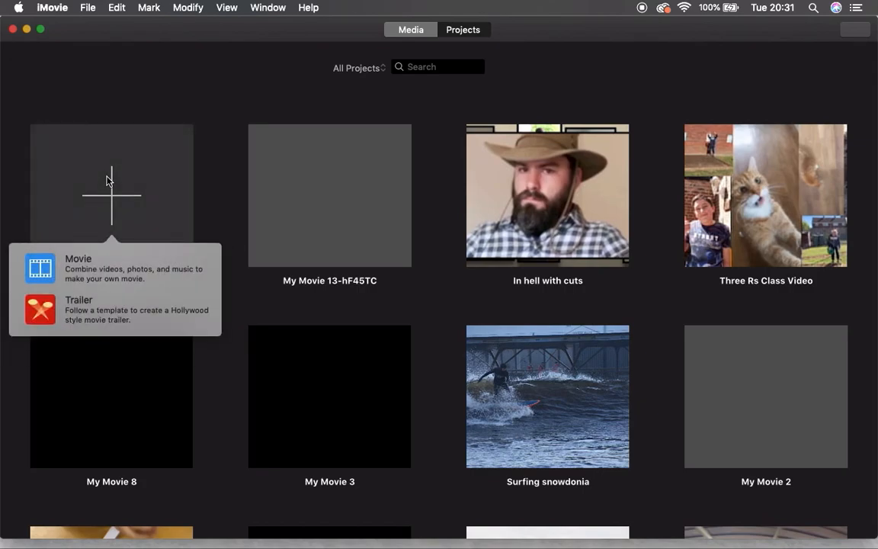
click(92, 267)
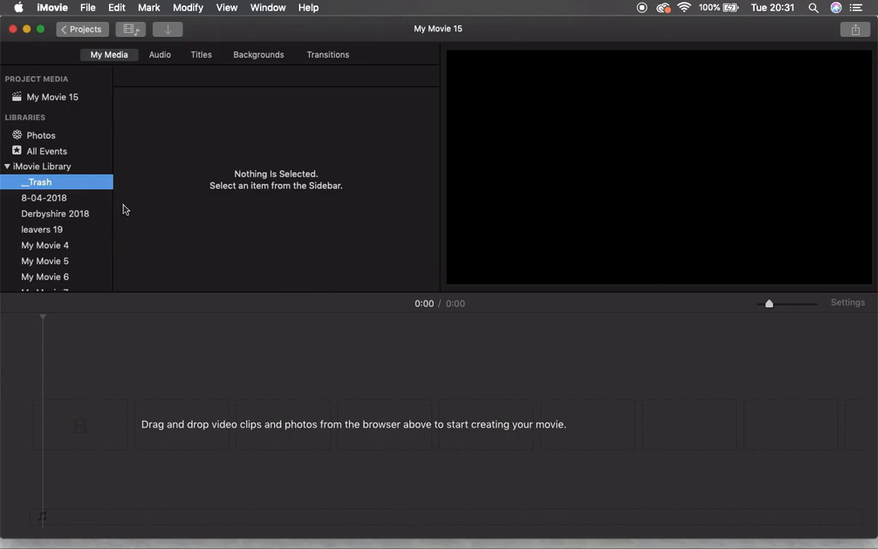
Add the Silk-Orange background to the start of the timeline and extend it to about 7 seconds.
click(258, 56)
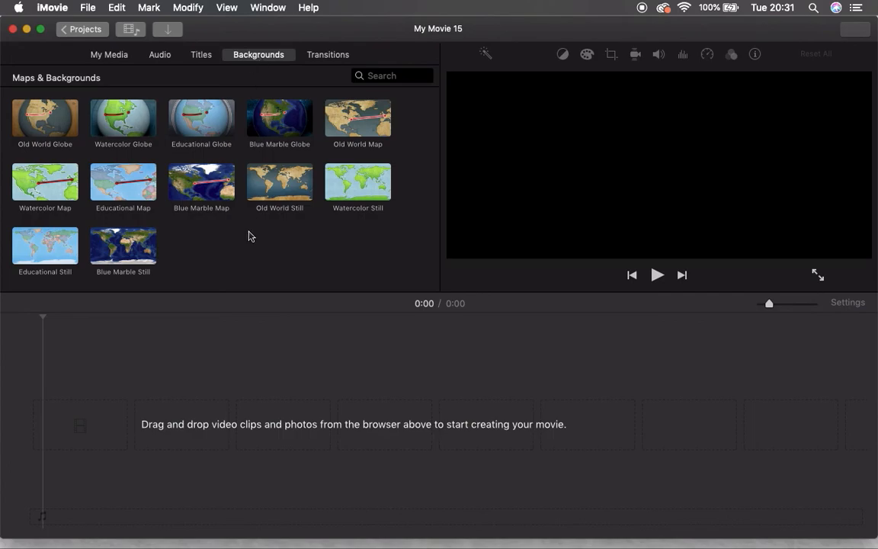
scroll(248, 236, down, 5)
scroll(248, 237, down, 1)
scroll(215, 253, down, 1)
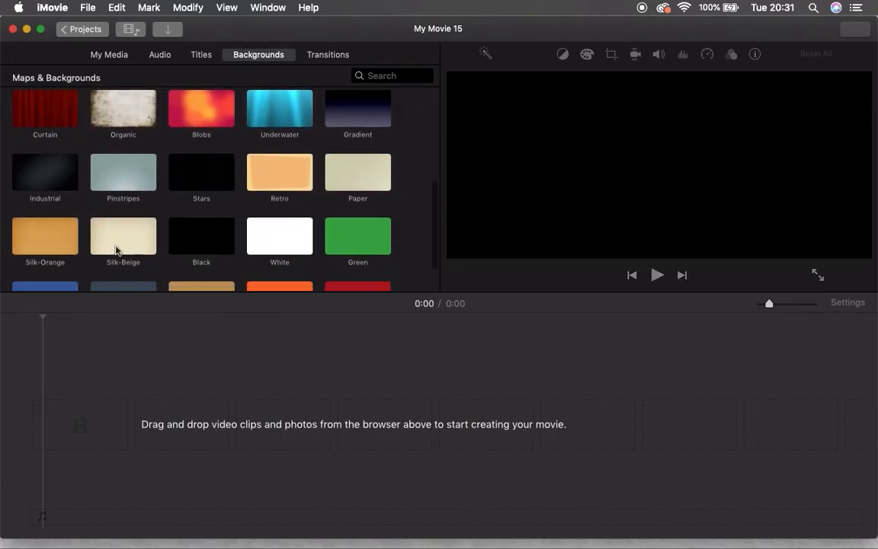
drag(30, 239, 27, 436)
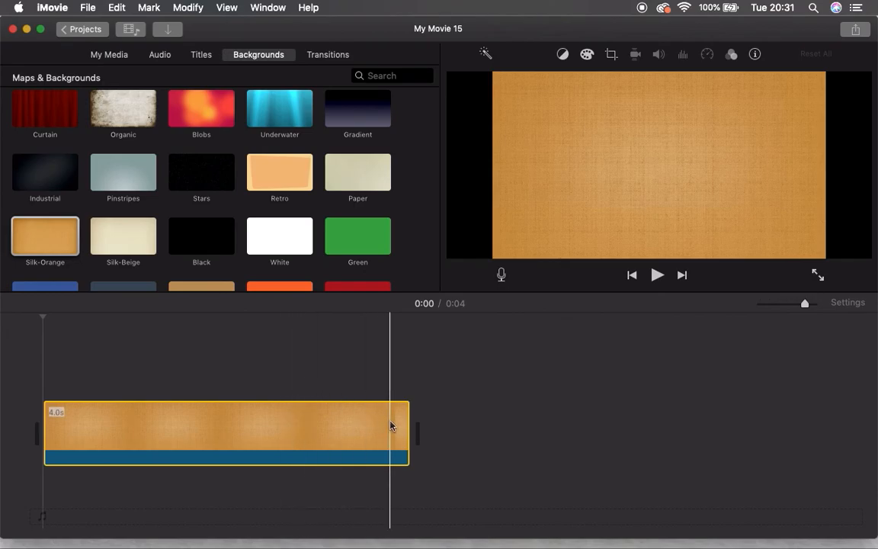
drag(410, 430, 689, 444)
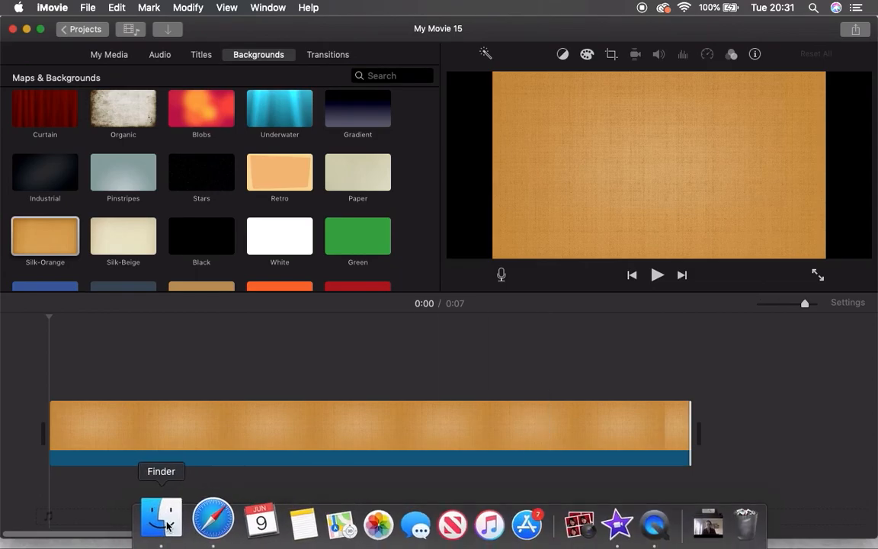
Bring ben.MP4 from the "in hell videos" folder in Finder into the timeline, above the background's start.
click(160, 520)
drag(219, 51, 502, 48)
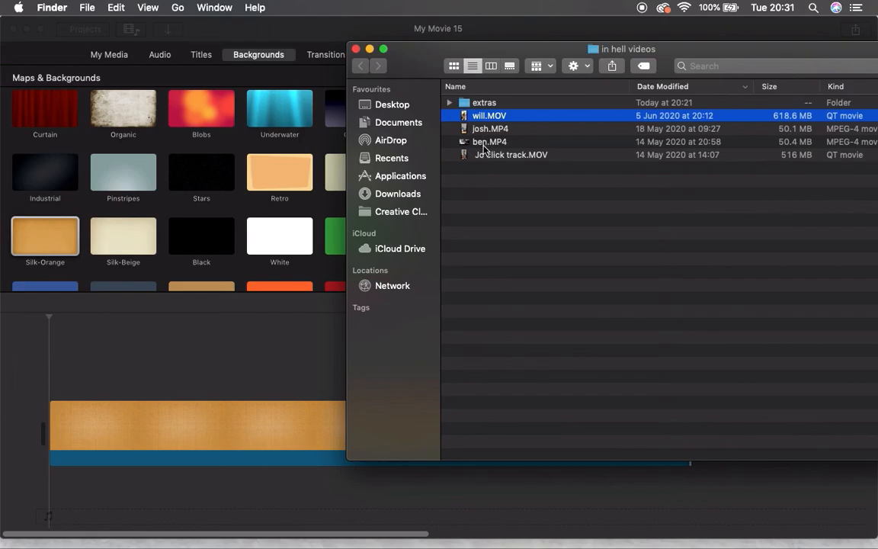
drag(460, 150, 42, 371)
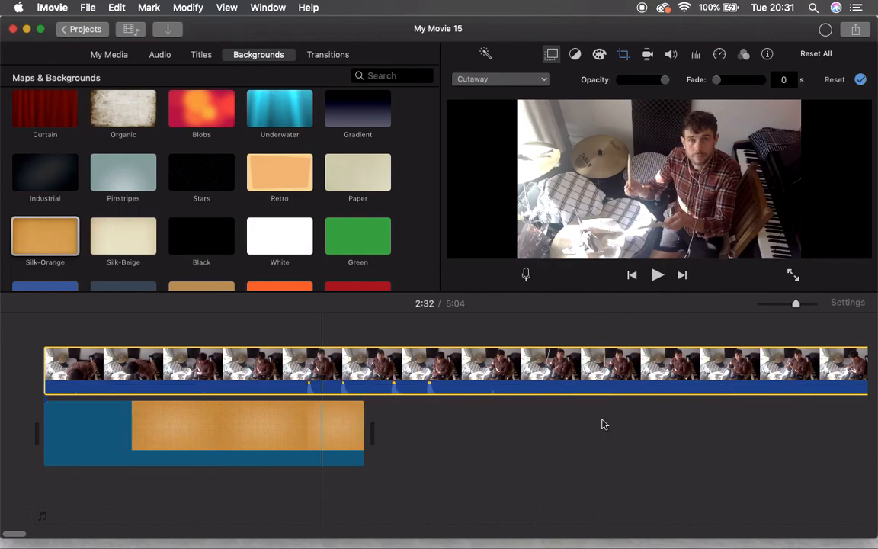
Extend the orange background clip to about 5.0 minutes so it runs just past the end of the drum video.
click(343, 441)
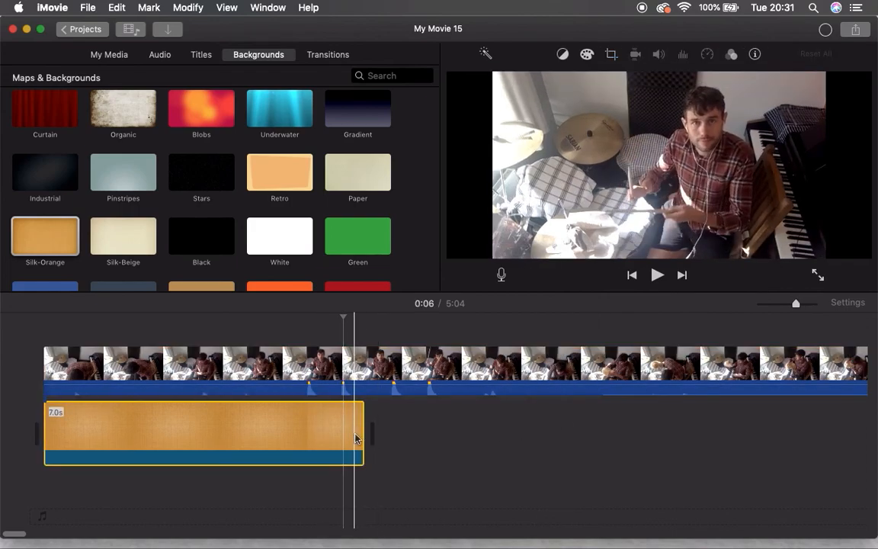
key(super+minus)
key(super+minus)
key(super+minus)
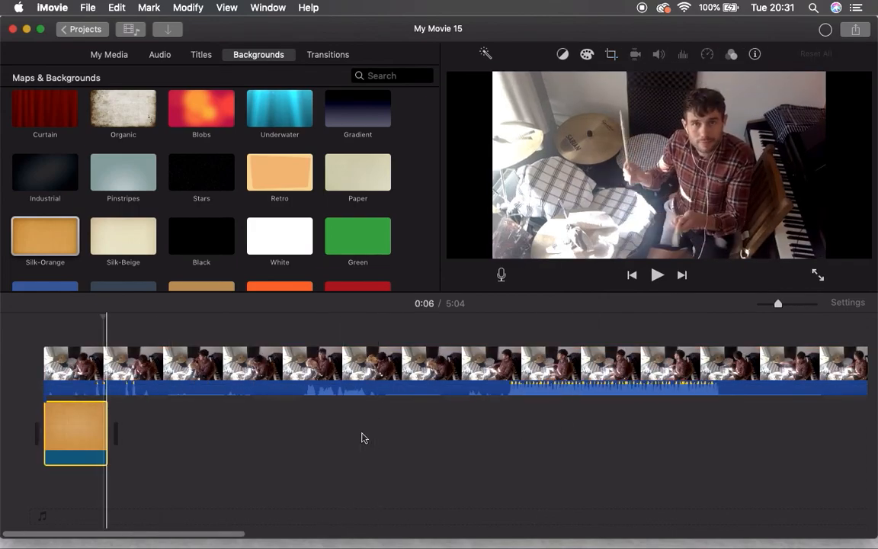
key(super+minus)
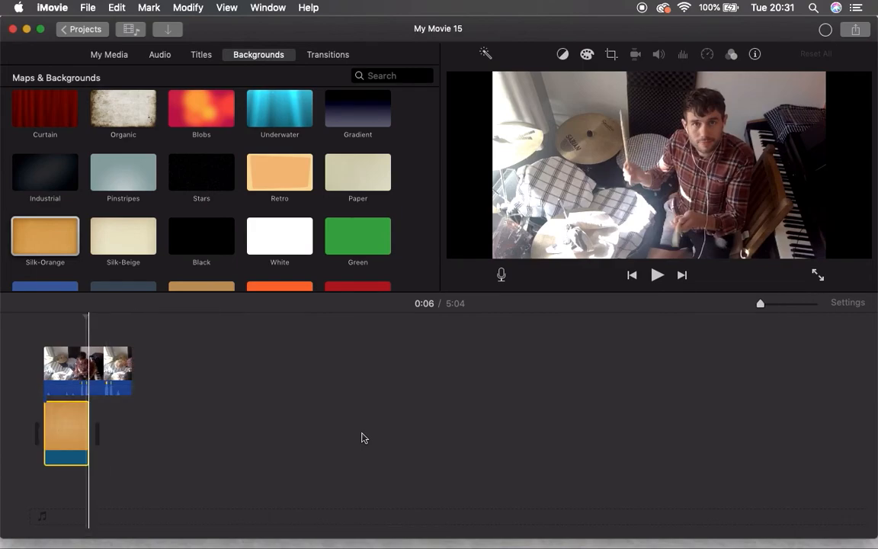
drag(89, 420, 112, 425)
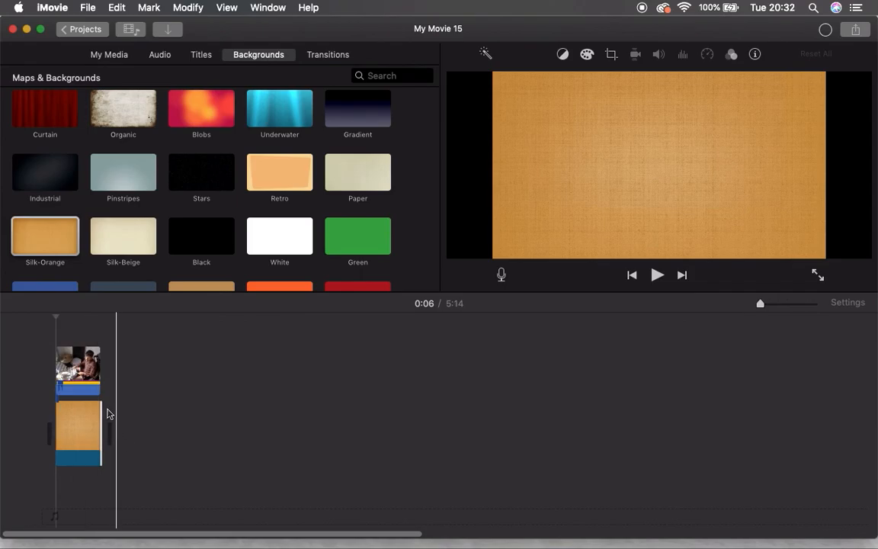
key(super+equal)
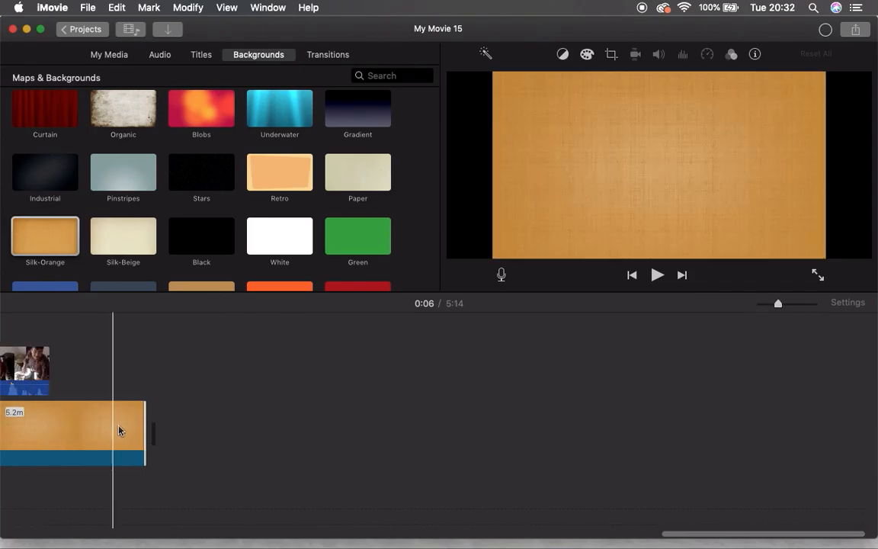
drag(147, 433, 61, 434)
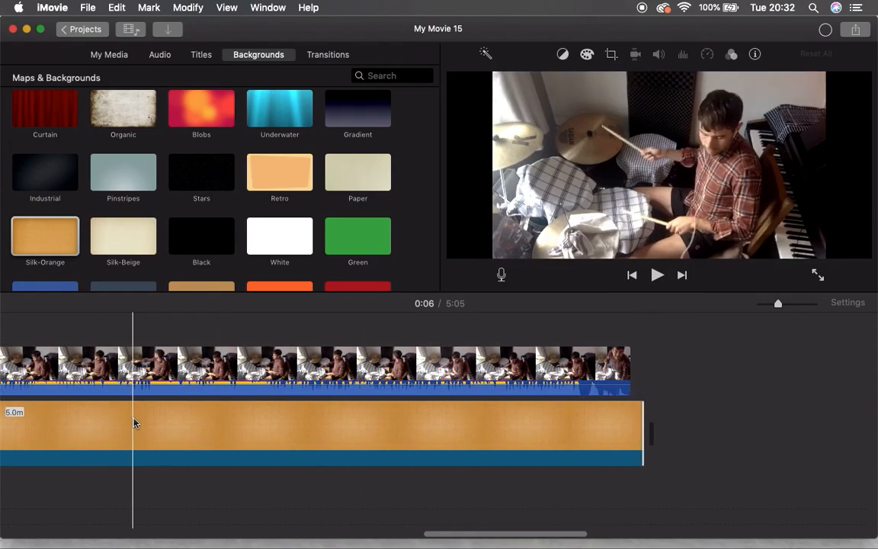
Play the drum clip from its beginning and again from about 0:45 to check where the drumming starts.
scroll(133, 423, left, 10)
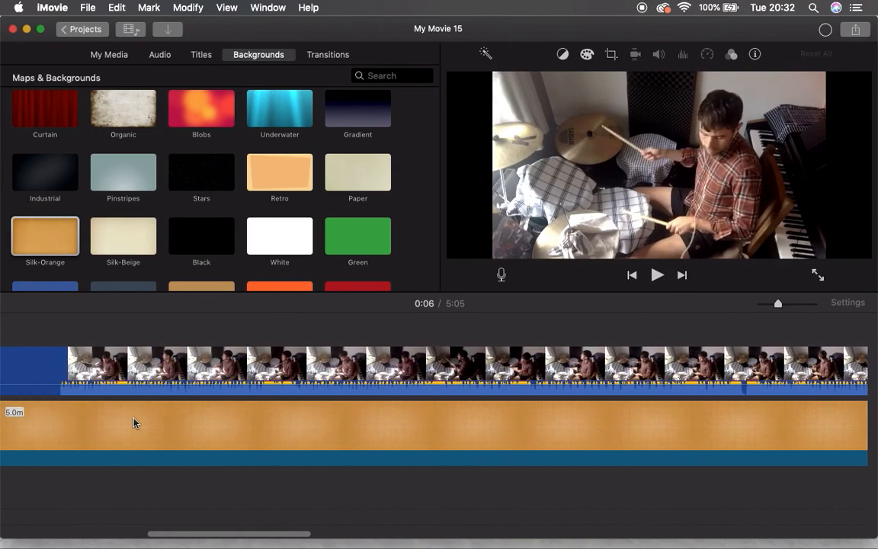
scroll(134, 423, left, 5)
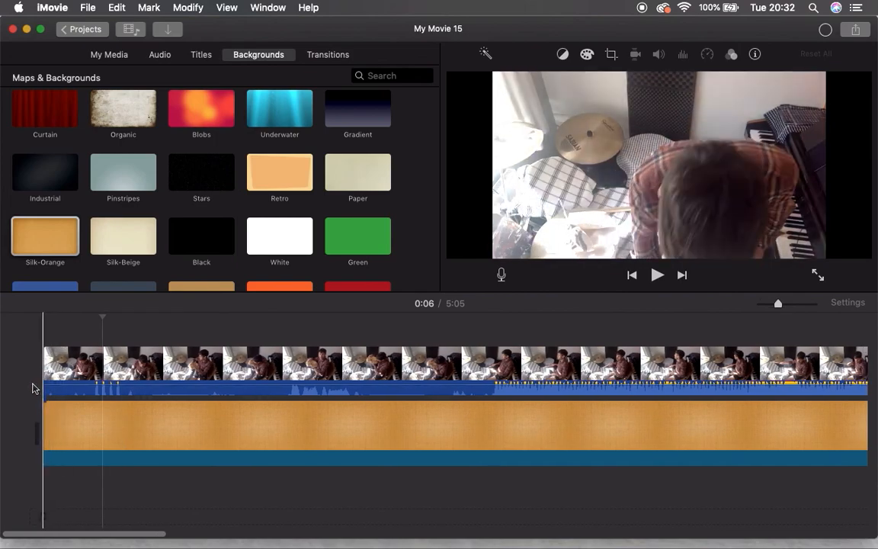
click(32, 385)
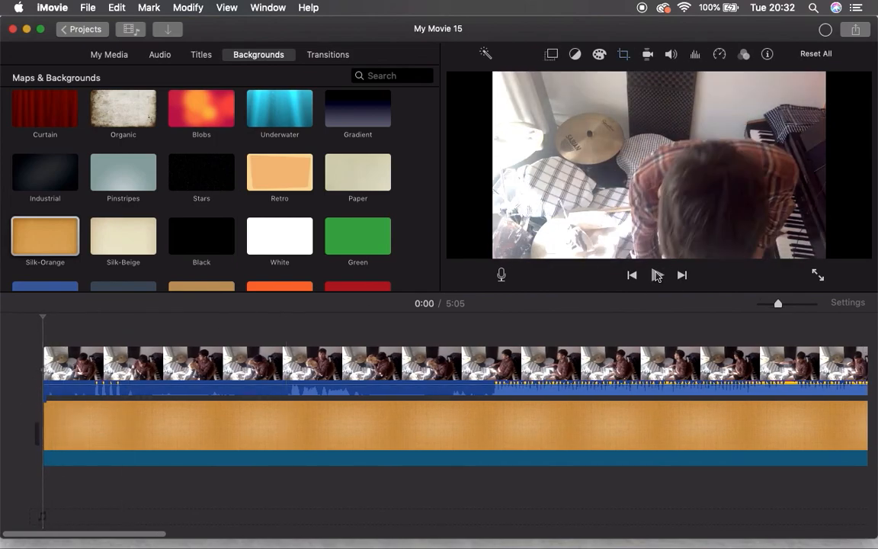
click(657, 275)
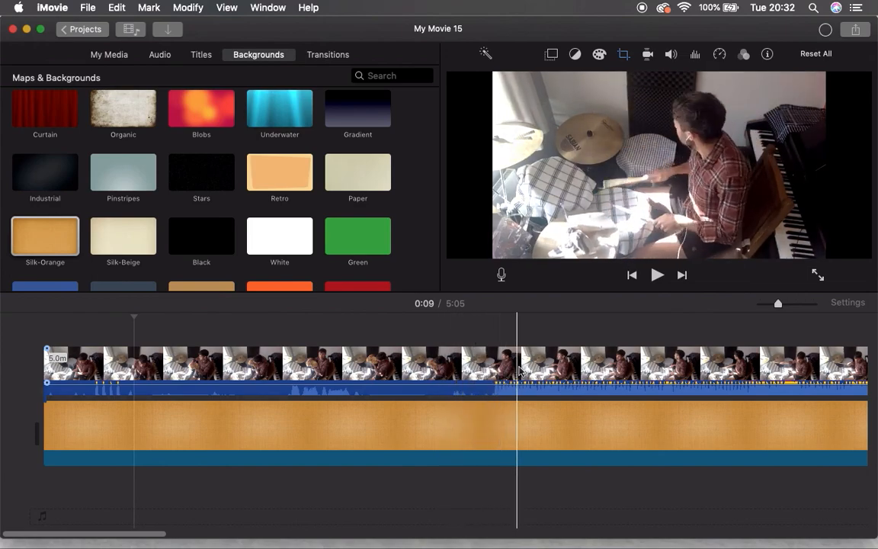
click(461, 368)
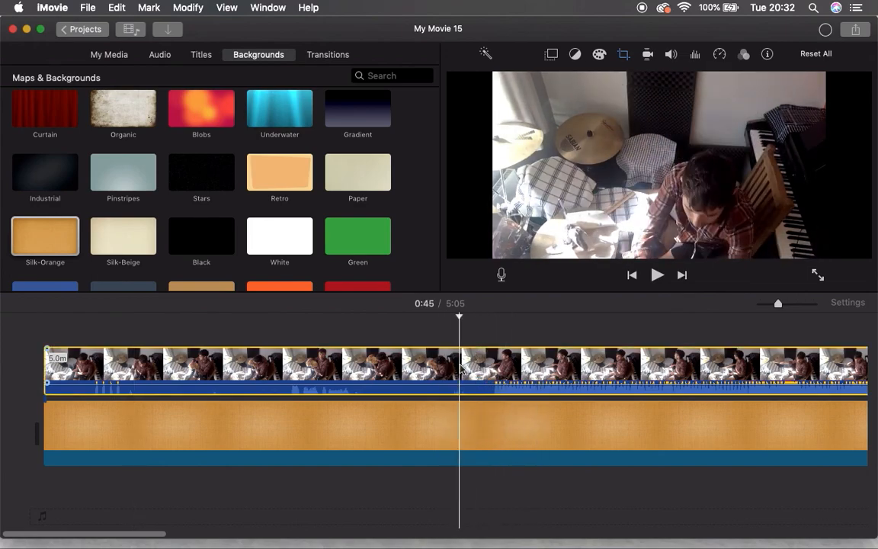
click(657, 275)
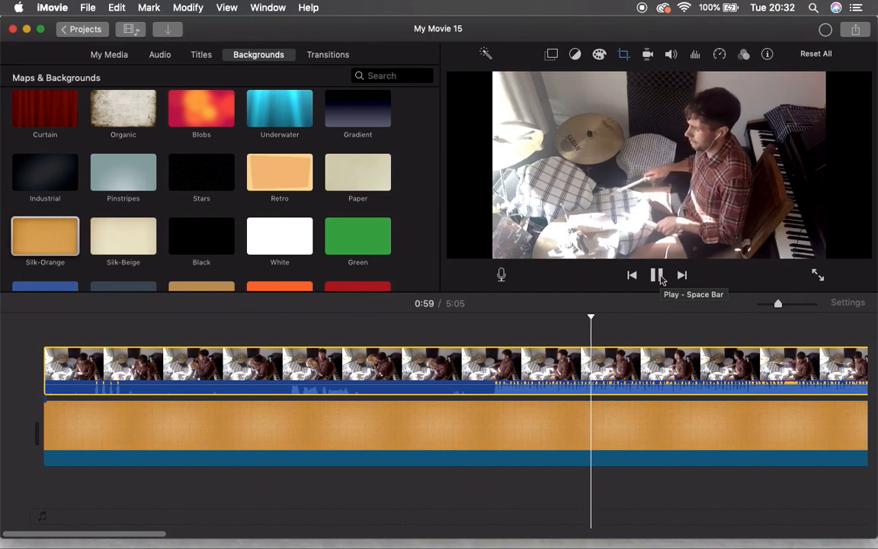
click(657, 275)
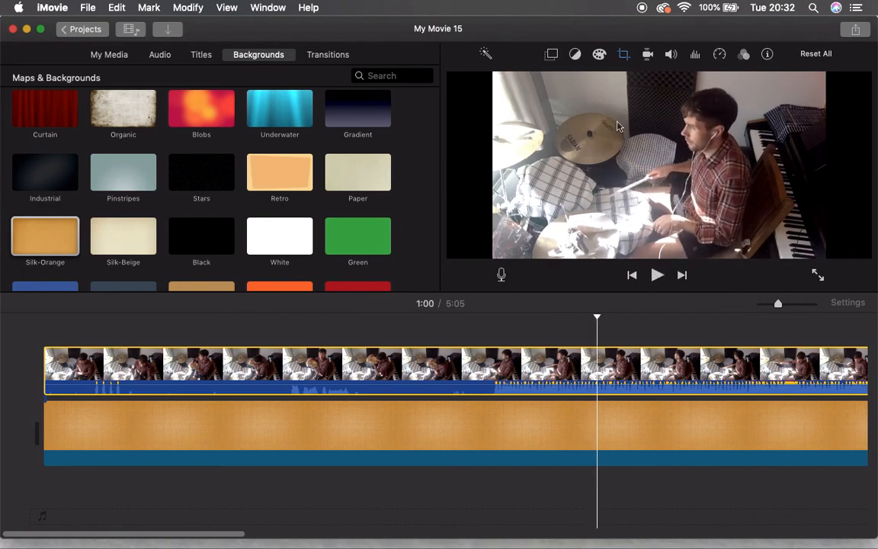
Overlay the drum clip as a Picture in Picture in the lower-left corner of the frame, slightly enlarged, with the thickest border.
click(551, 55)
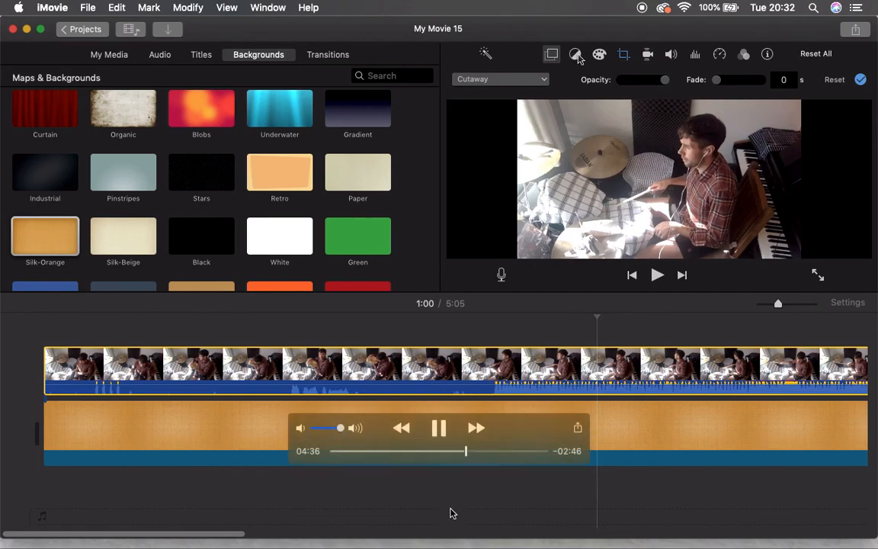
click(438, 431)
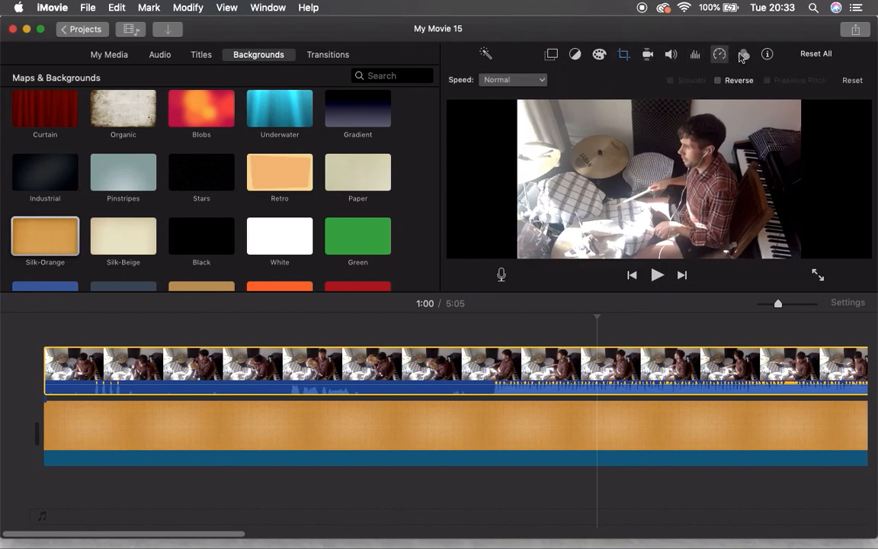
click(550, 57)
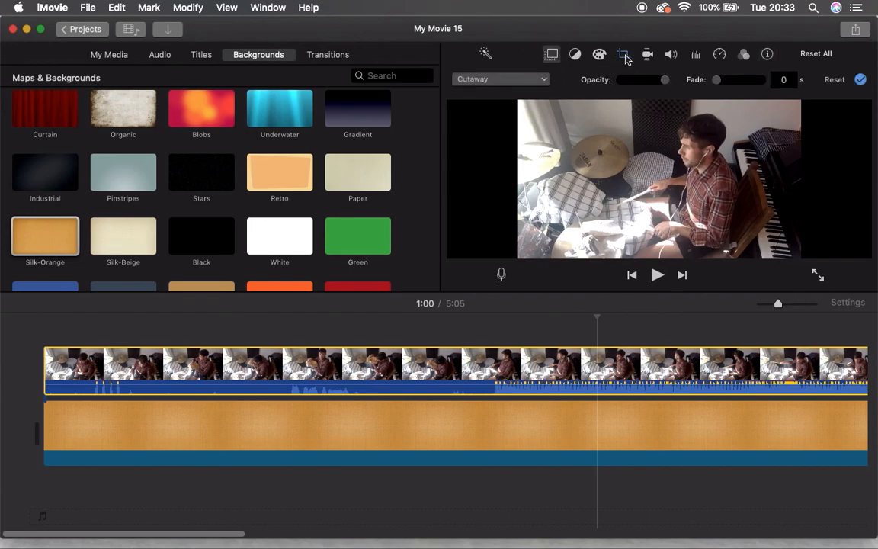
click(543, 80)
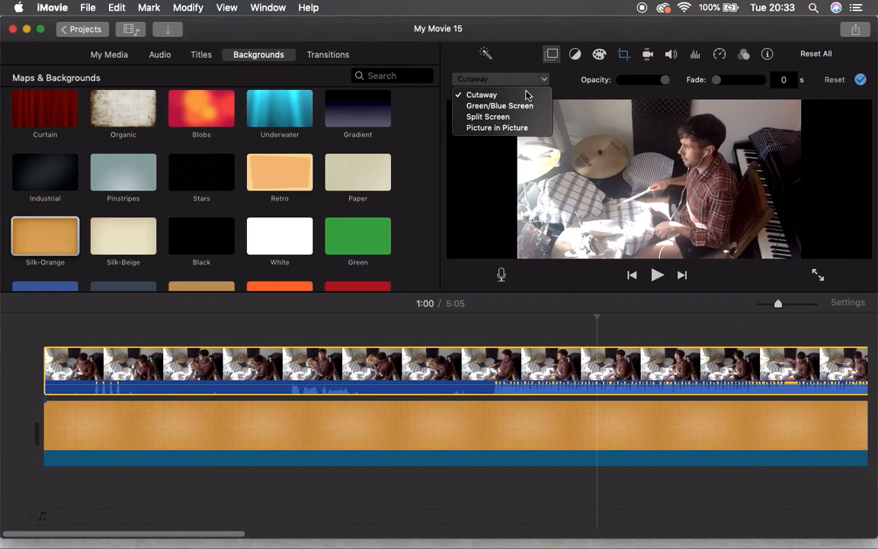
click(505, 127)
drag(715, 141, 550, 233)
drag(596, 212, 626, 204)
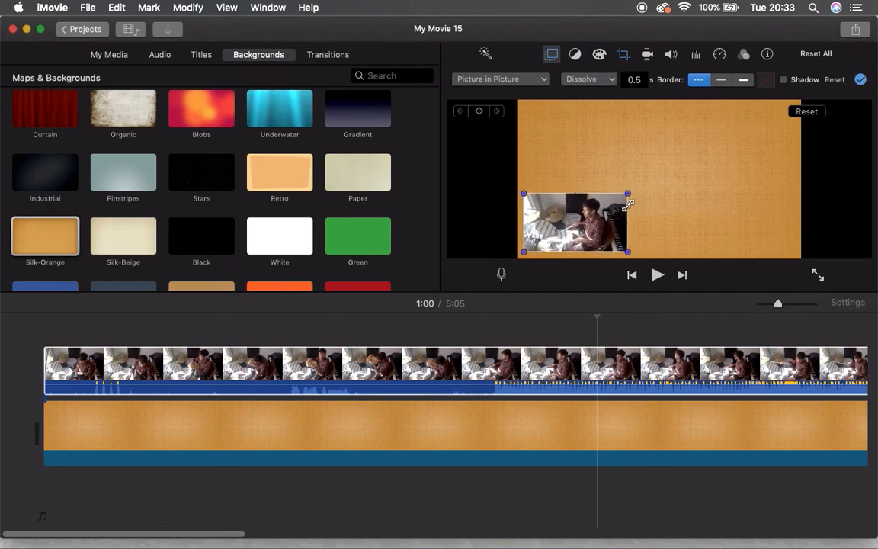
click(743, 79)
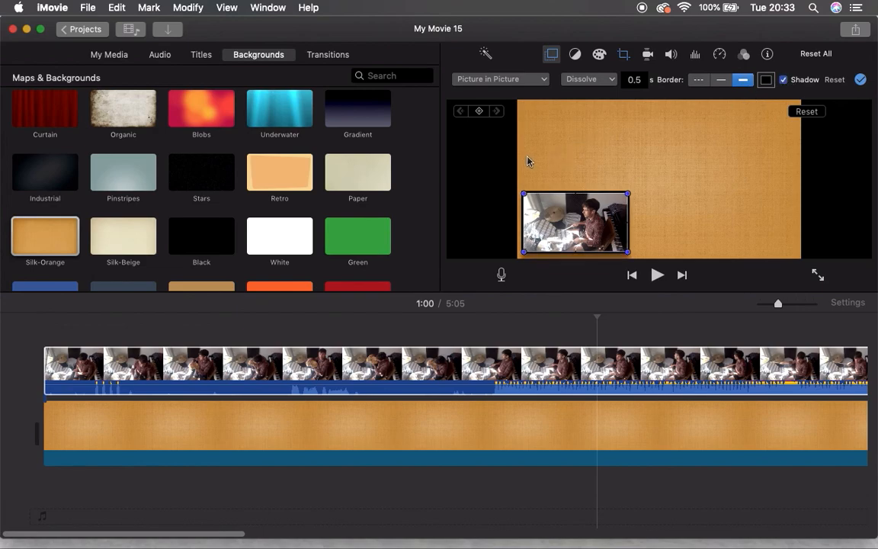
Play the movie near its beginning and from about 4:52 to check the framed drum clip at both ends.
click(87, 326)
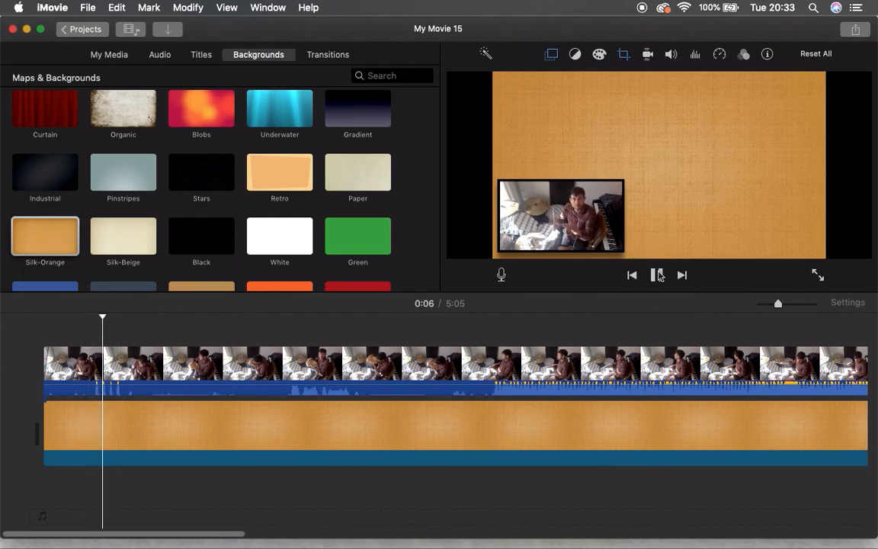
click(657, 275)
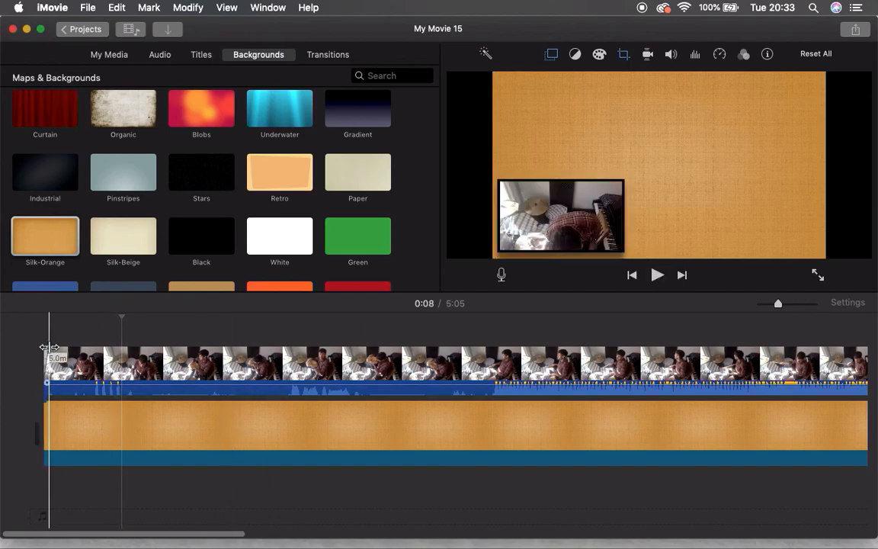
scroll(546, 366, right, 5)
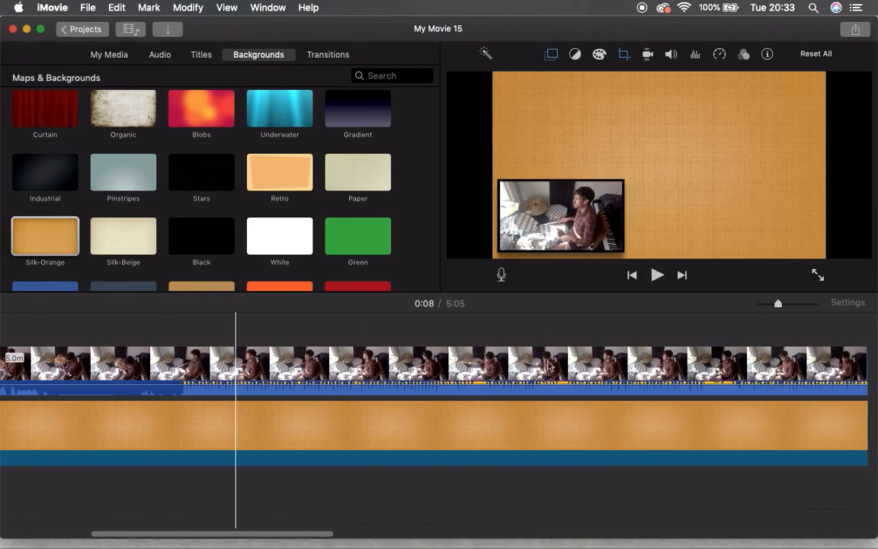
scroll(547, 365, right, 10)
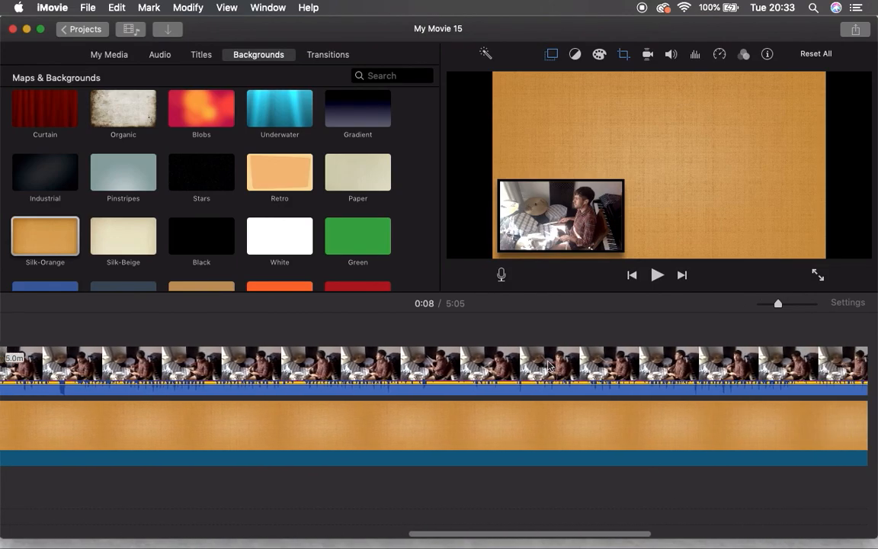
scroll(547, 366, right, 10)
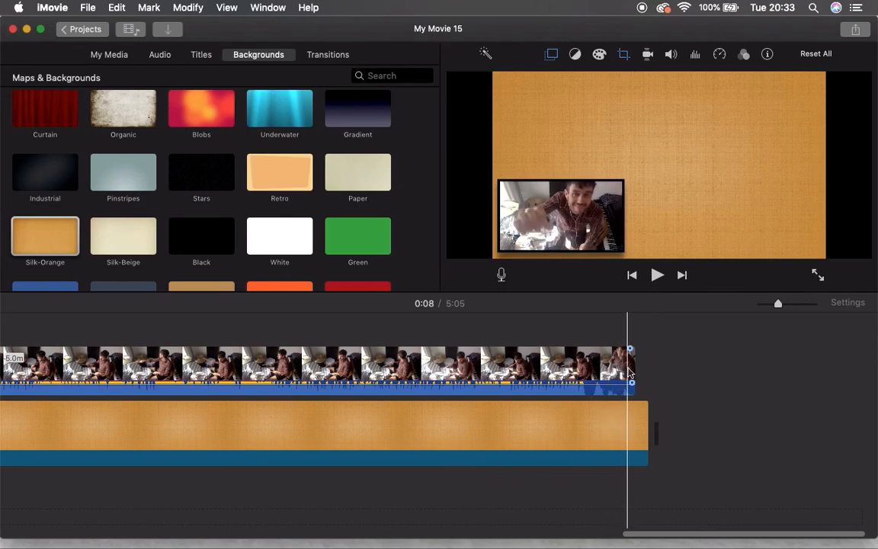
click(532, 351)
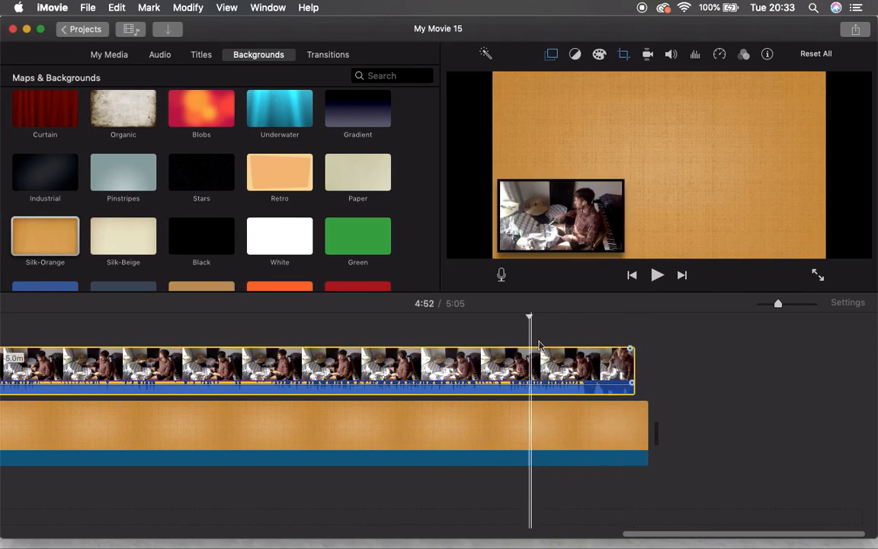
click(657, 275)
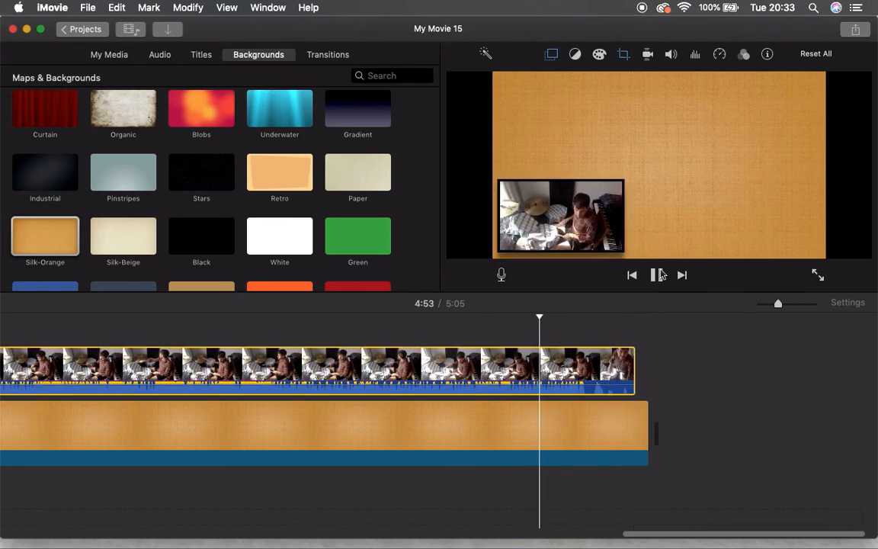
click(660, 275)
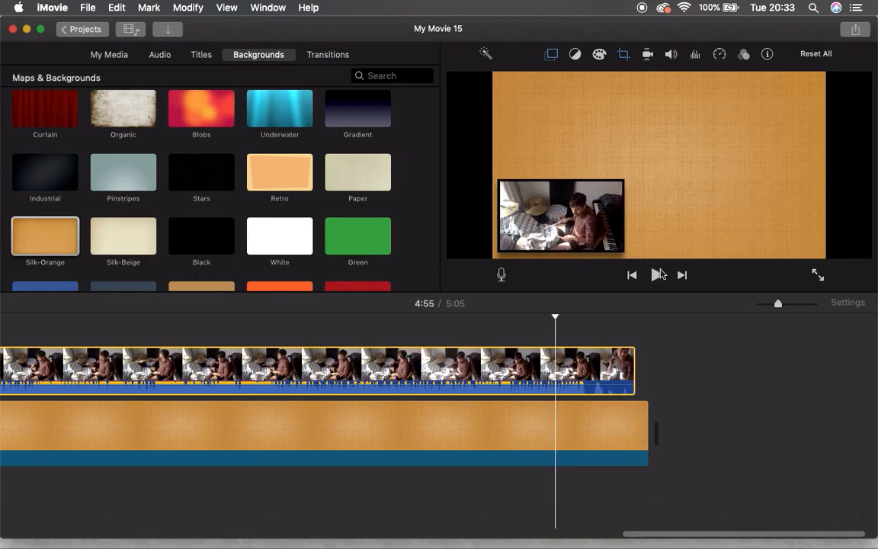
Lower the drum clip's volume to 40% and play the movie from about 0:41 to check the sound level.
click(671, 55)
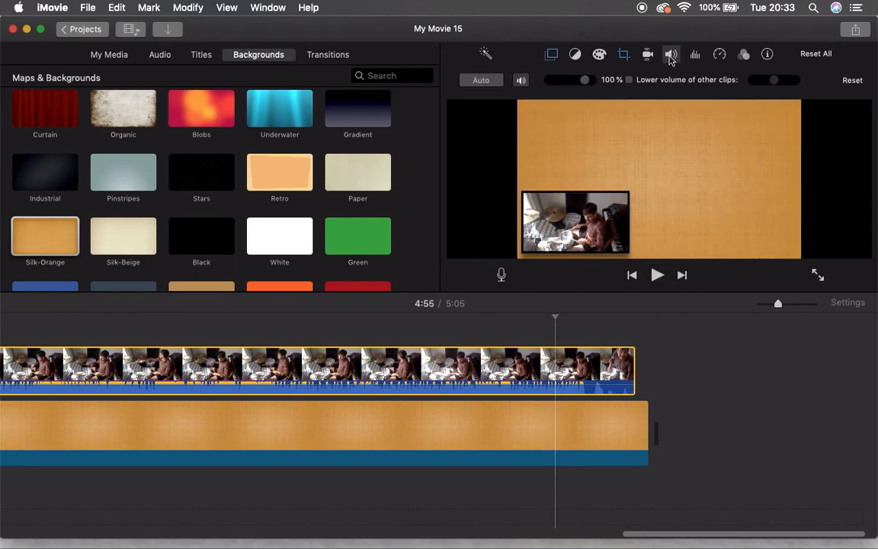
drag(586, 82, 568, 86)
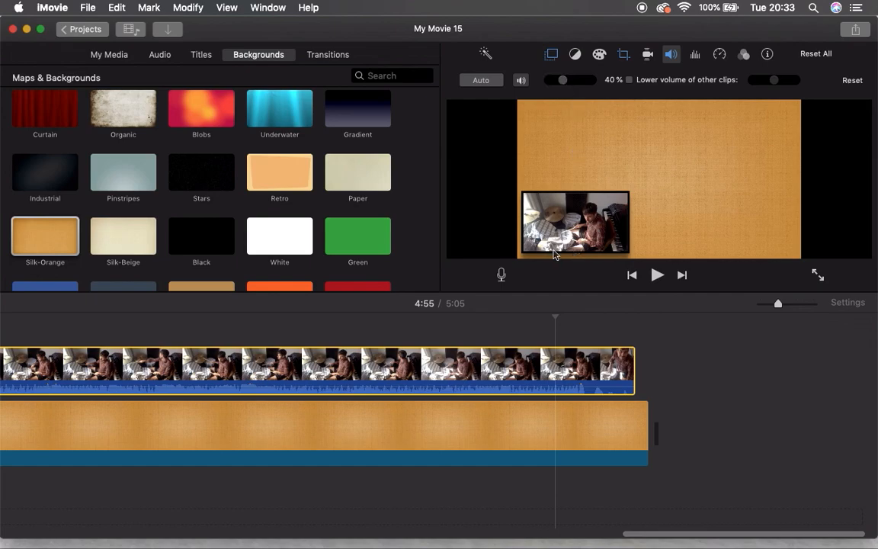
scroll(507, 368, left, 20)
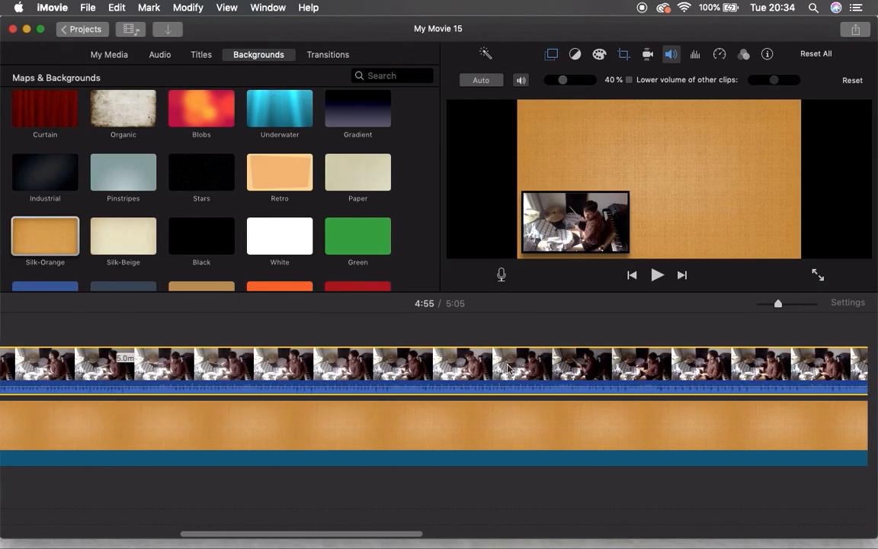
scroll(508, 369, left, 5)
click(422, 339)
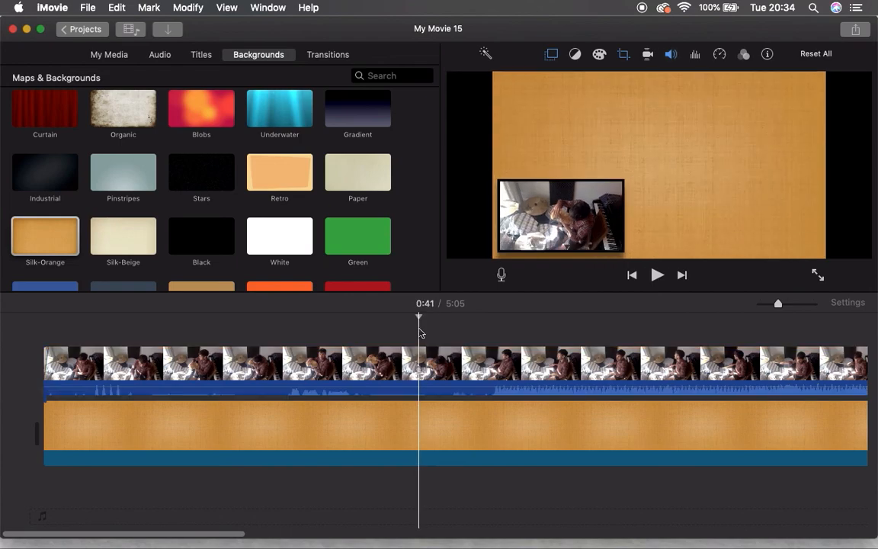
click(658, 275)
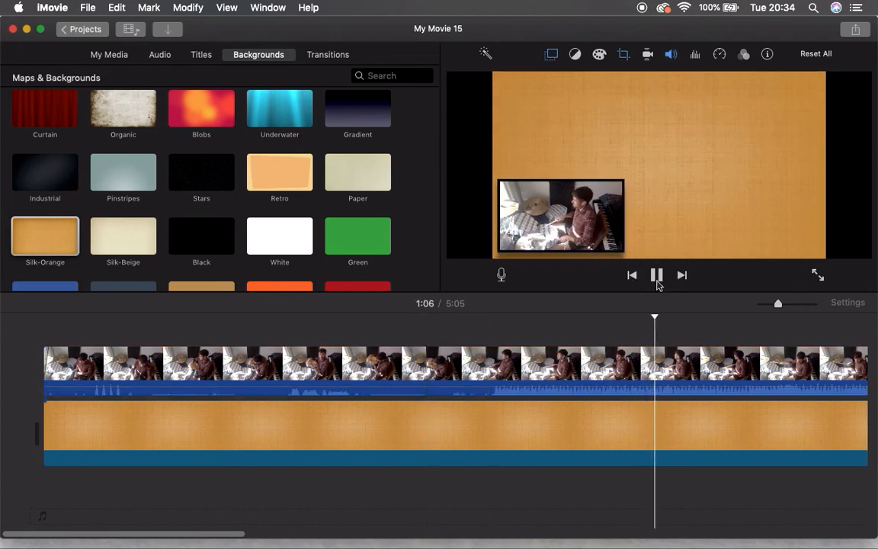
click(656, 276)
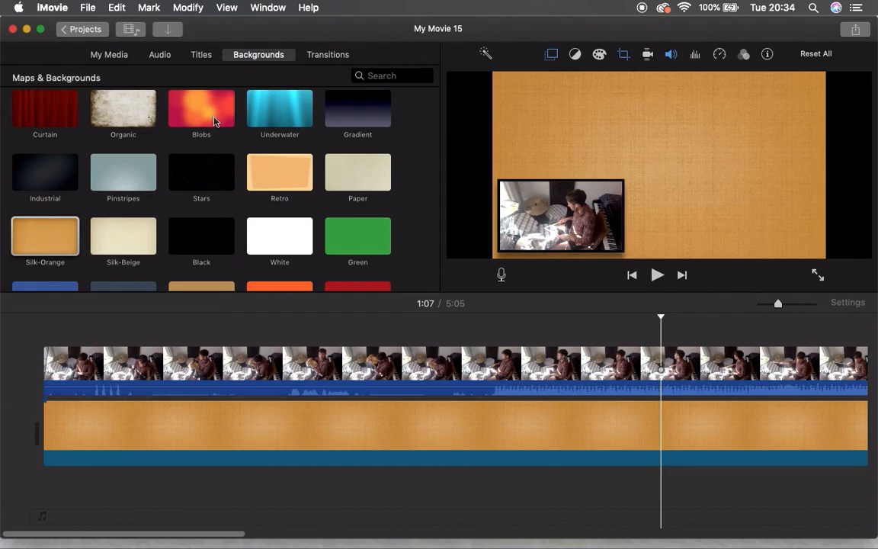
Start exporting the movie as a file and set the resolution to 720p.
click(86, 10)
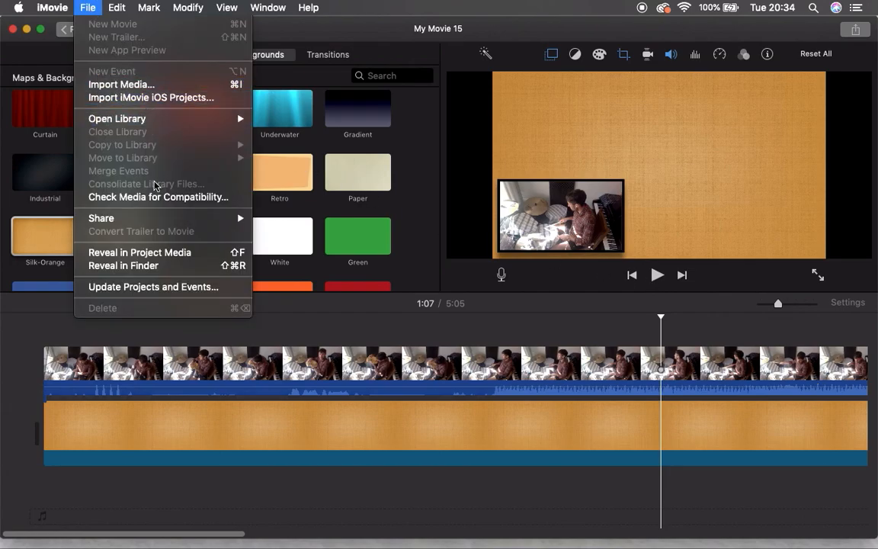
mouse_move(156, 221)
click(443, 435)
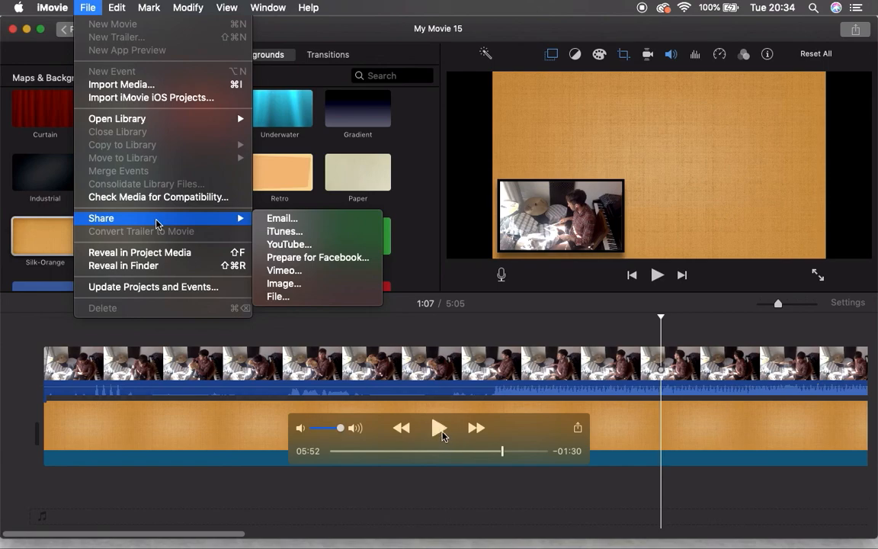
click(439, 429)
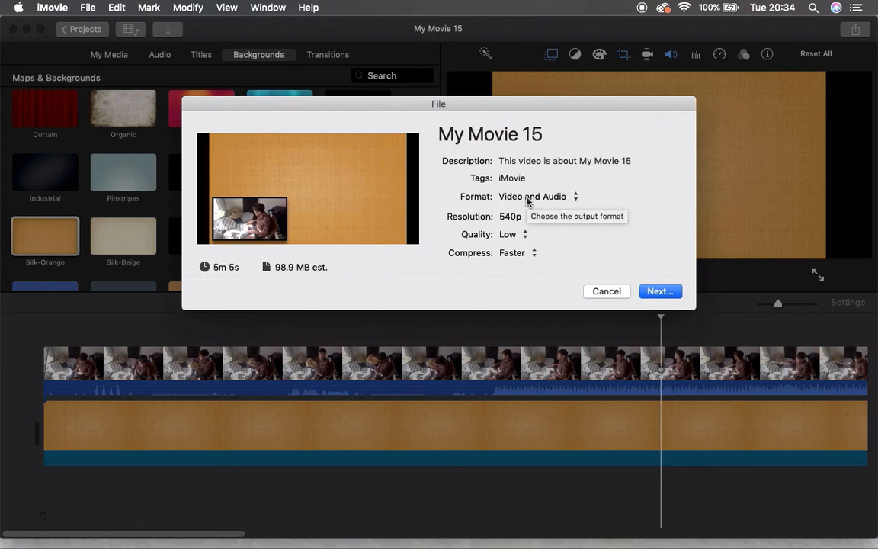
click(526, 217)
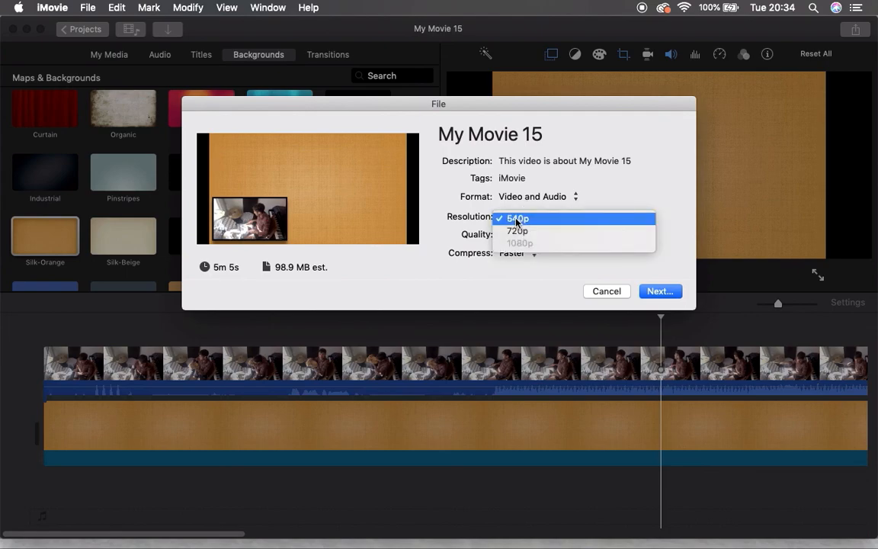
click(579, 231)
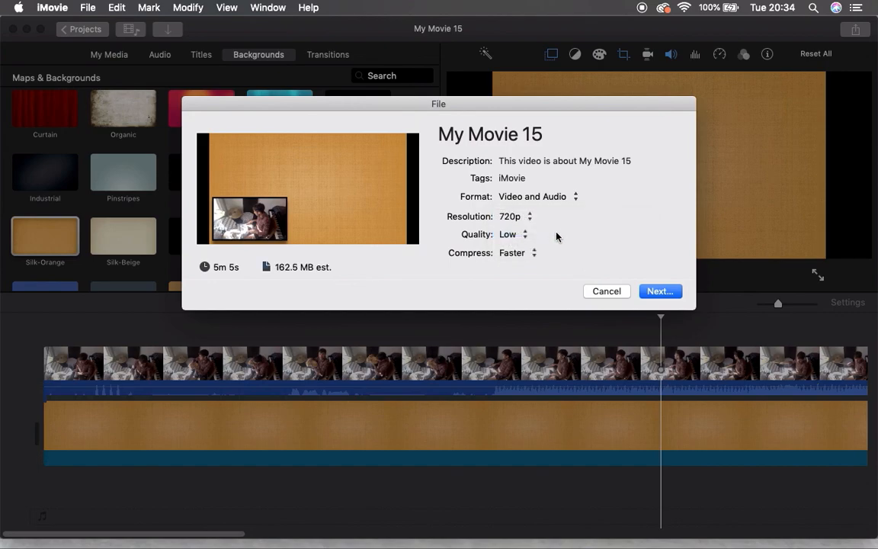
Try Medium and Best (ProRes) as the export quality to compare file size estimates, and reopen the quality options.
click(520, 236)
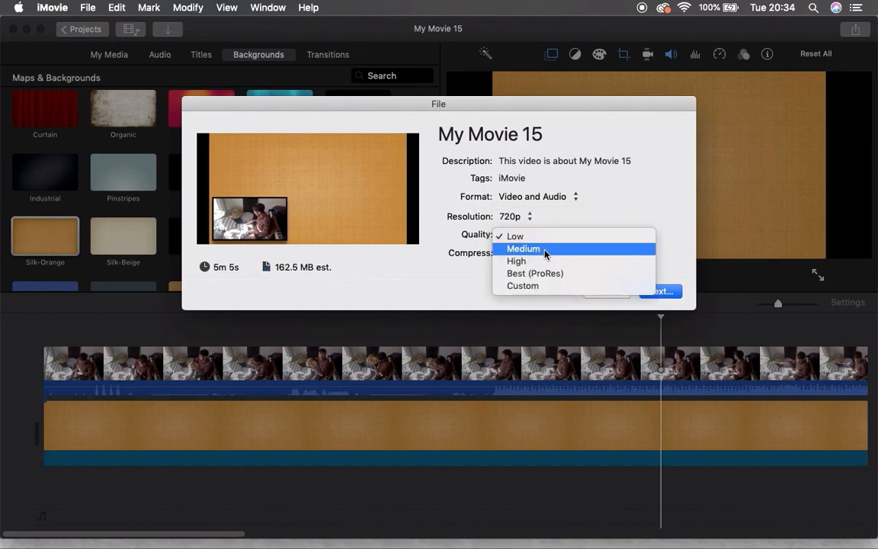
click(546, 249)
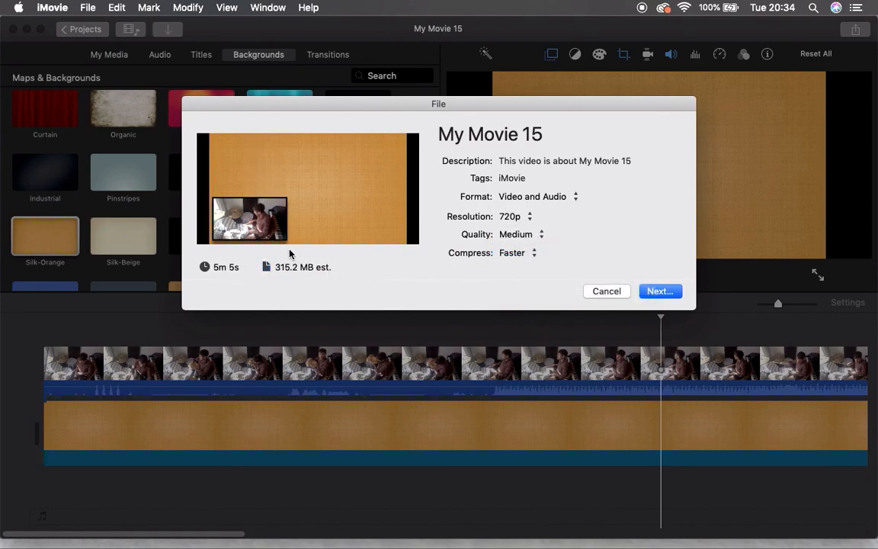
click(512, 235)
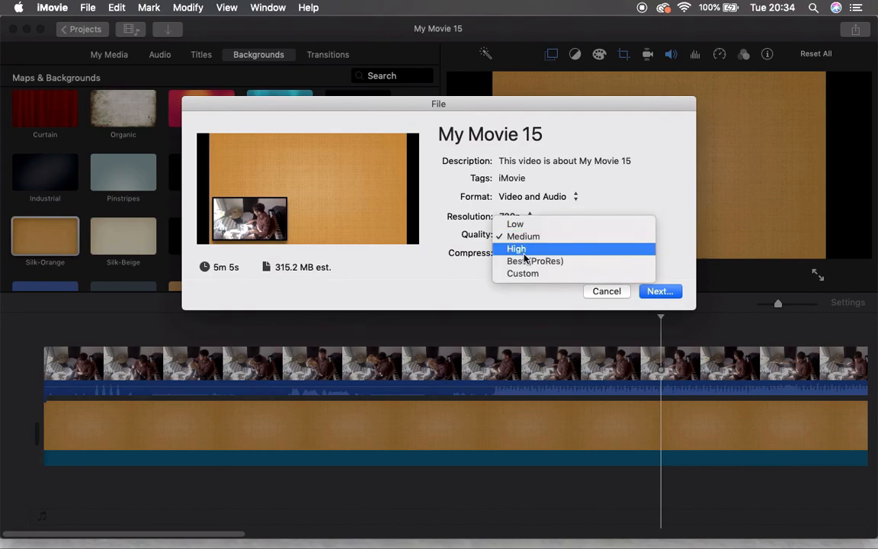
click(531, 262)
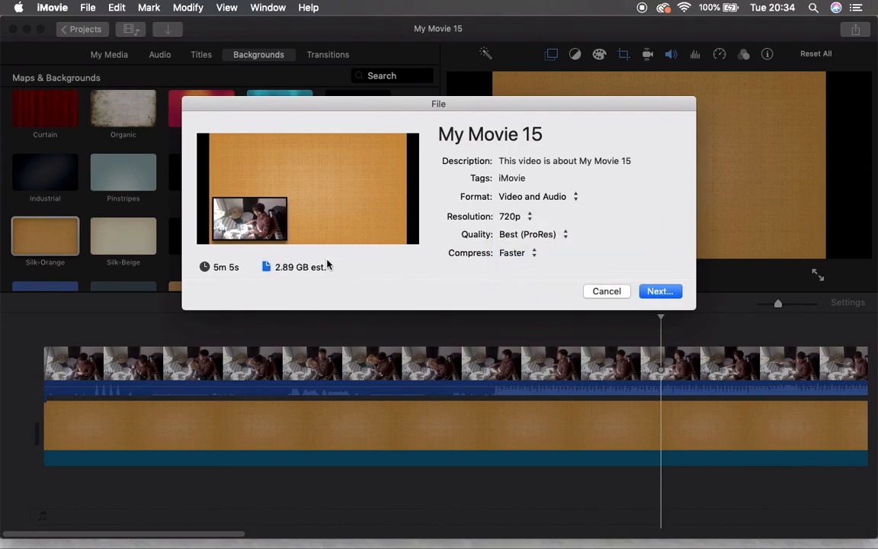
click(514, 218)
click(516, 218)
click(525, 235)
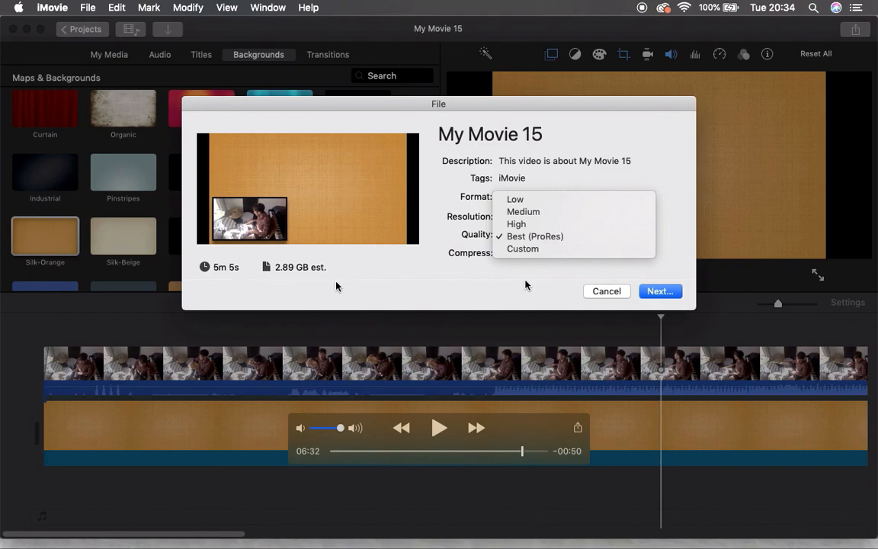
Save the export as "just ben" in the "in hell videos" folder and check its export progress.
click(438, 428)
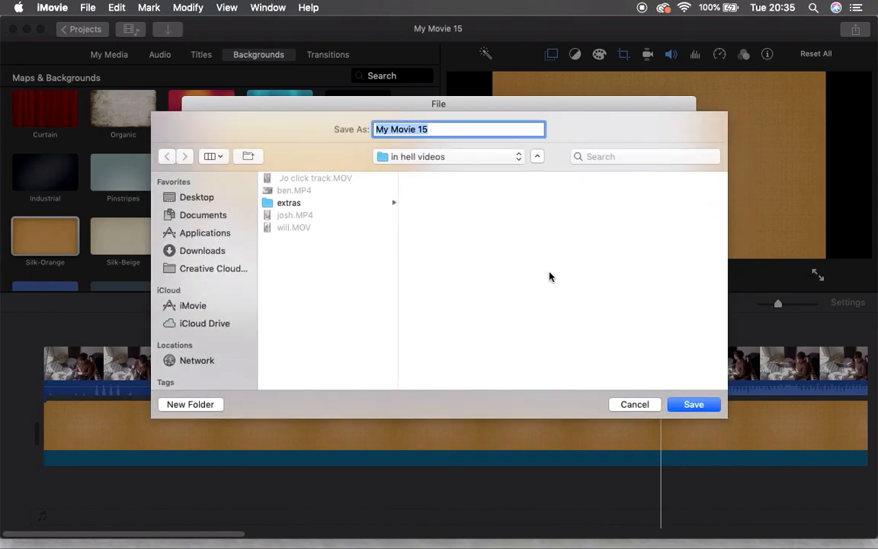
text(Ben)
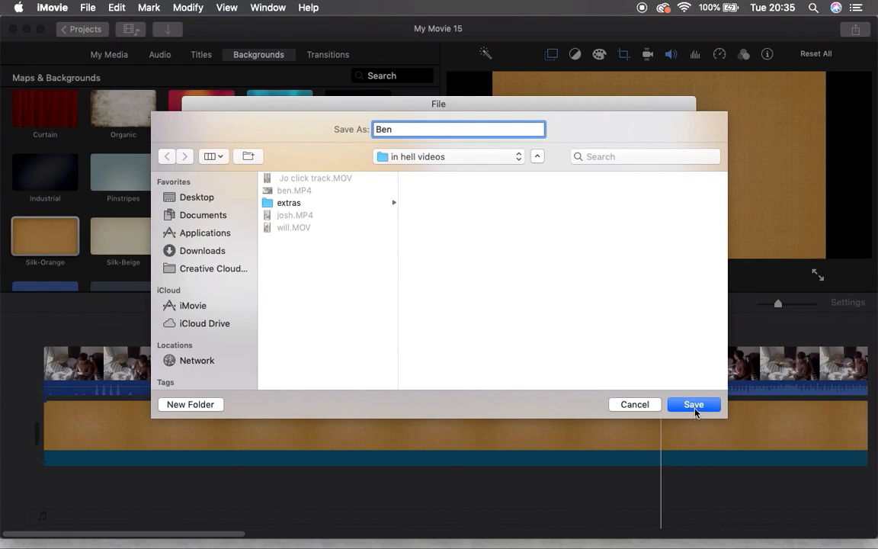
text(mix)
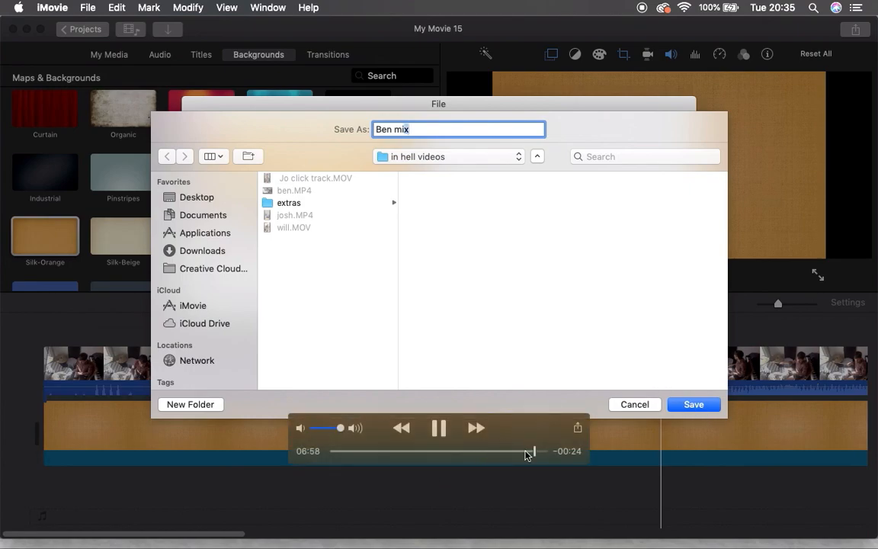
key(BackSpace)
text(just ben)
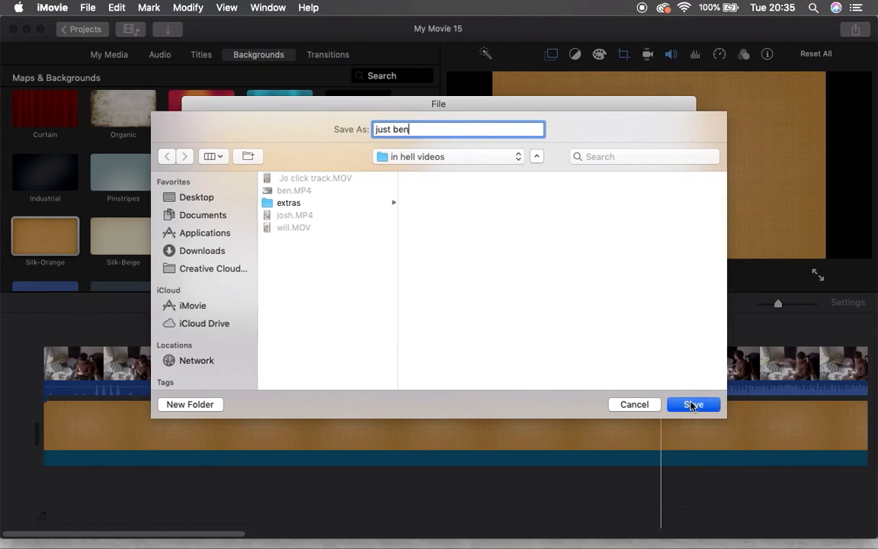
click(691, 405)
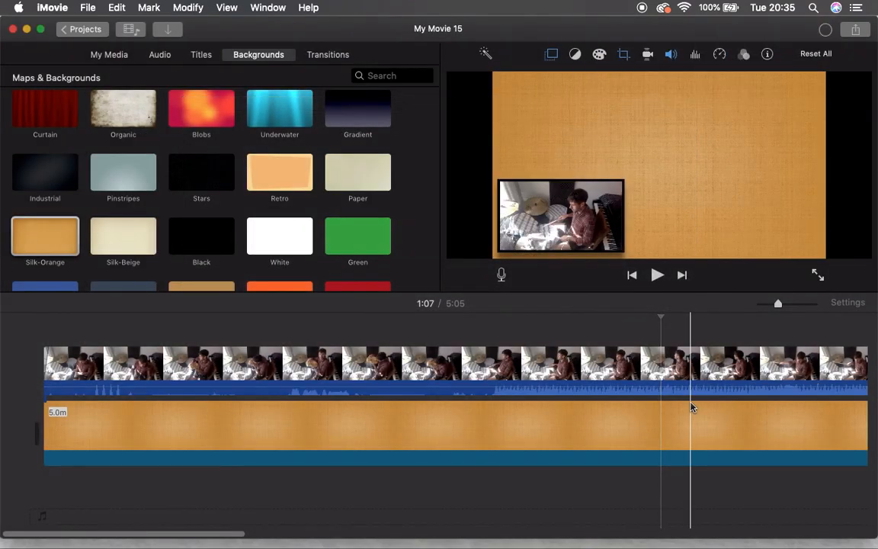
click(826, 31)
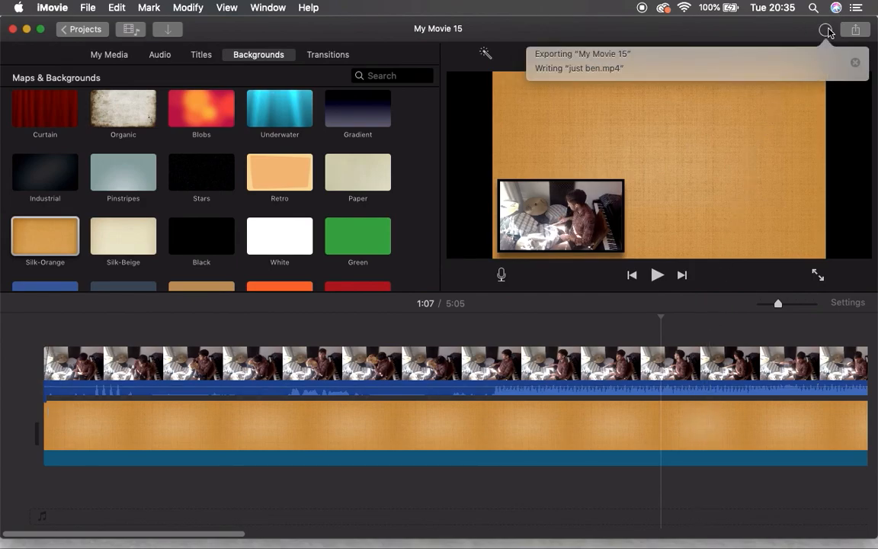
click(828, 32)
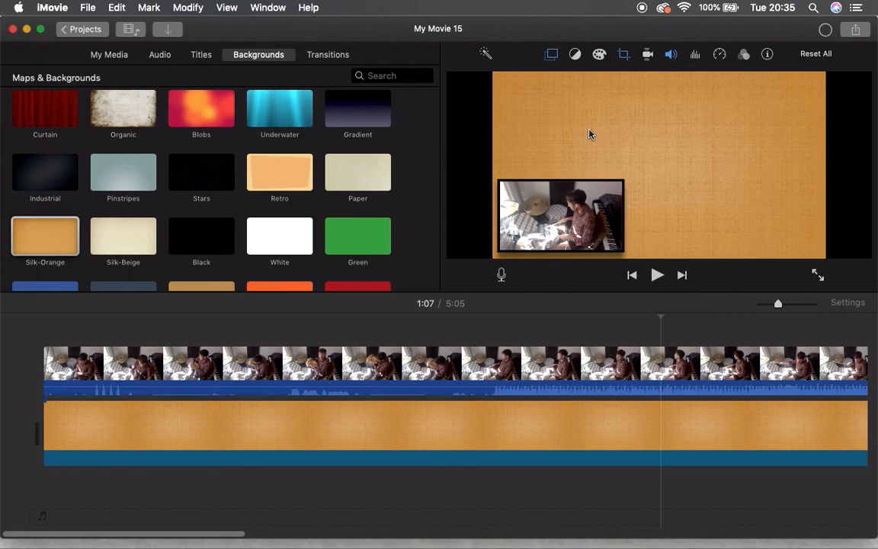
click(641, 9)
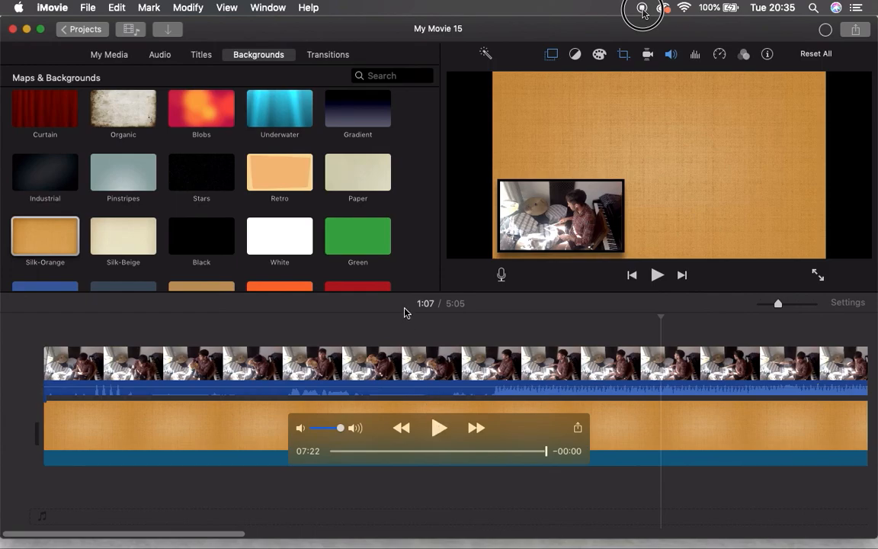
mouse_move(114, 0)
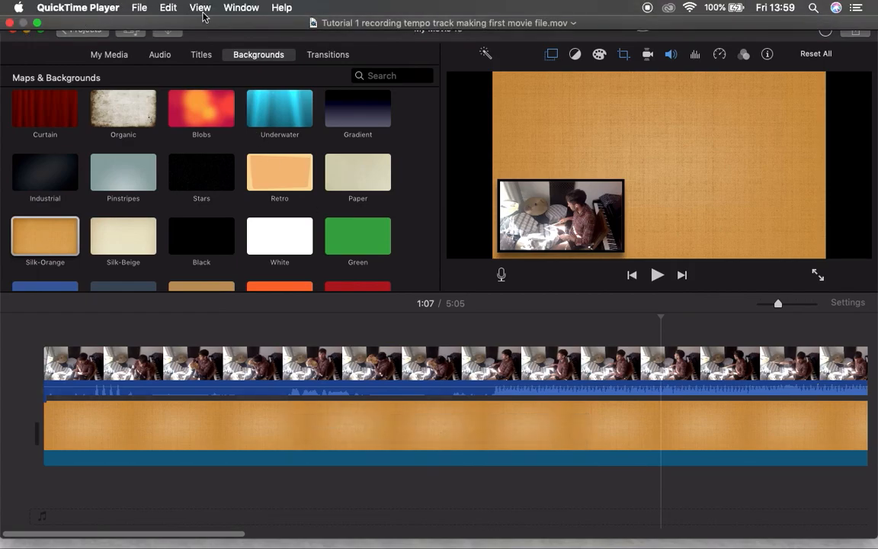